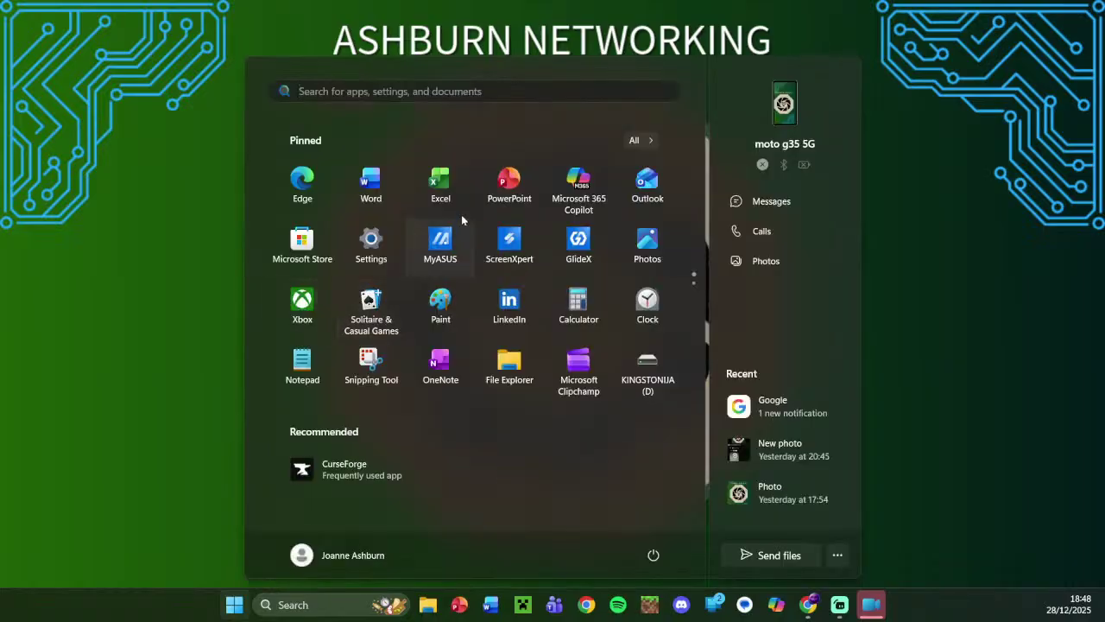
Open Windows Settings and go to the desktop background options under Personalisation.
left_click(372, 253)
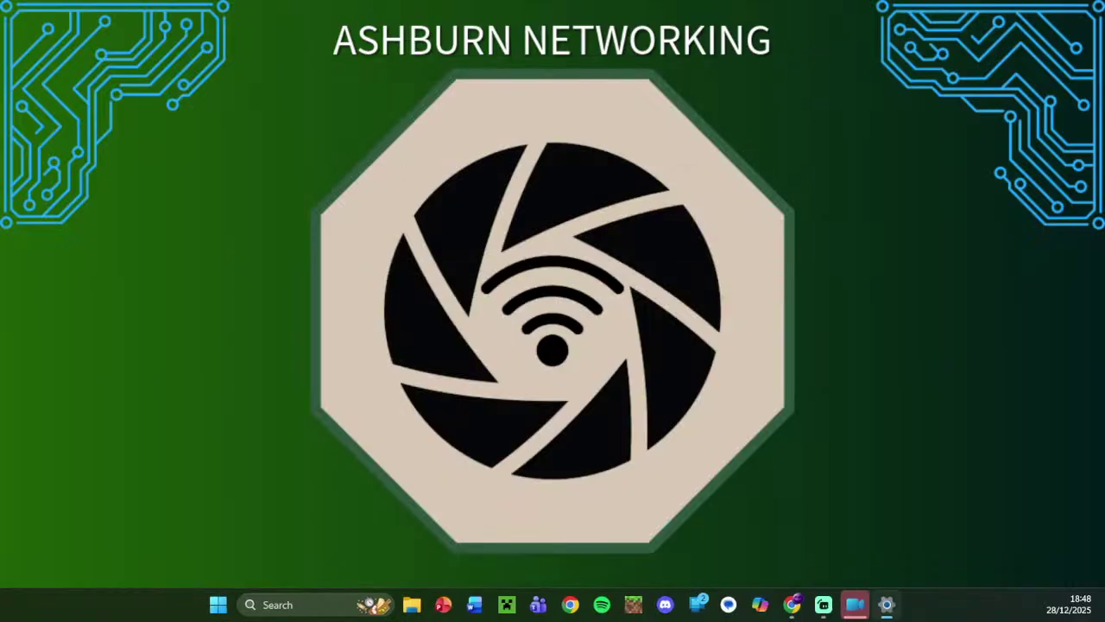
left_click_drag(993, 12, 471, 4)
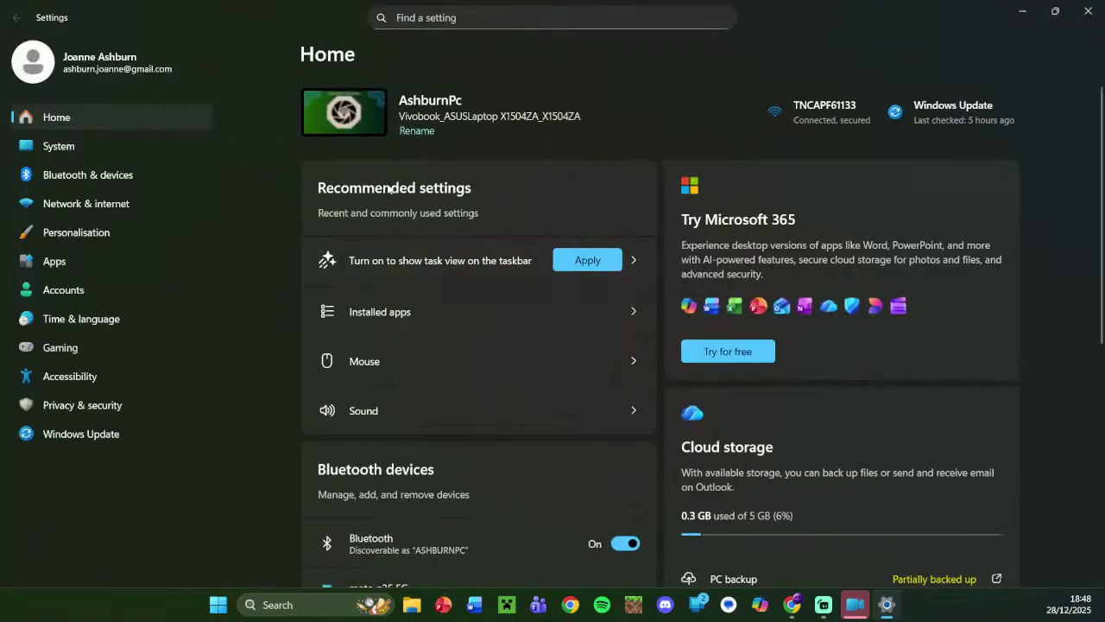
left_click(93, 207)
left_click(95, 232)
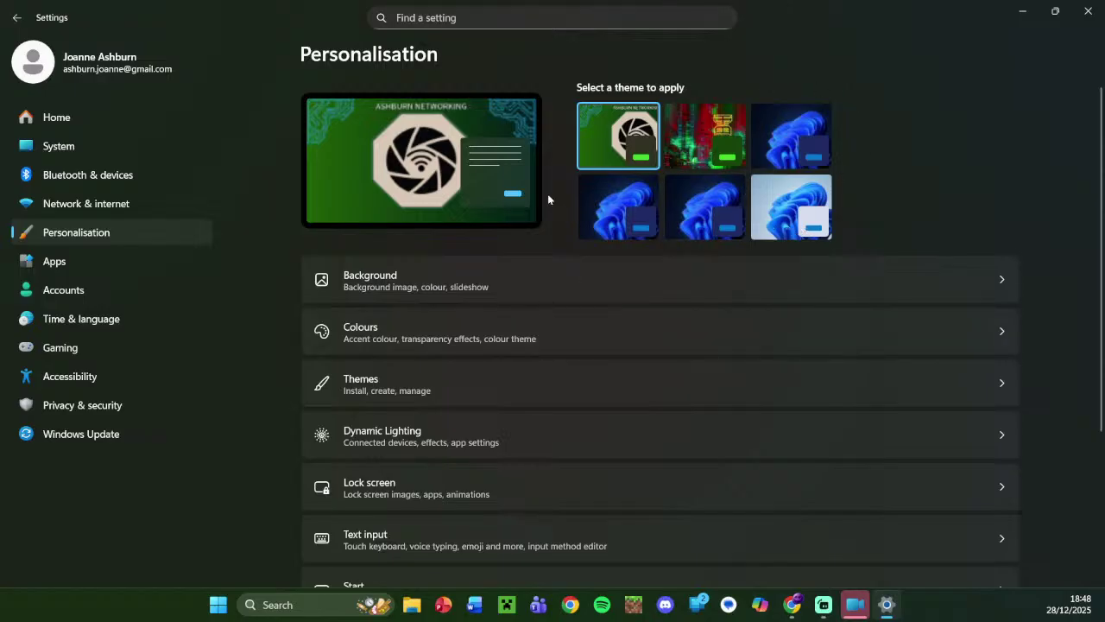
left_click(430, 293)
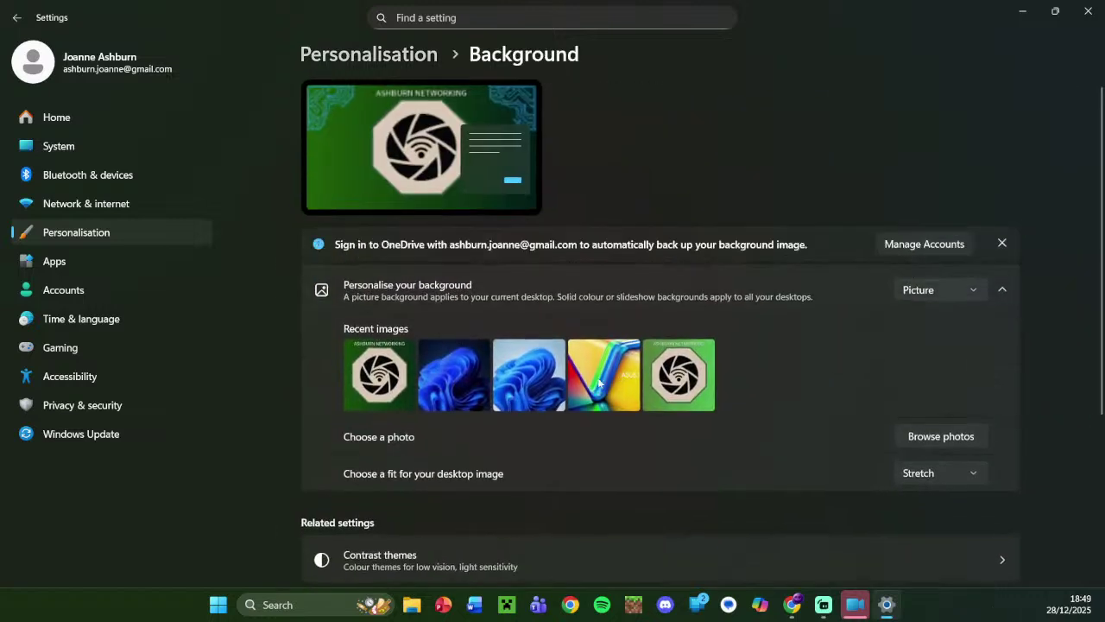
Apply the ASUS Vivobook wallpaper, view it on the desktop, and switch back to the dark green networking-logo wallpaper.
left_click(607, 388)
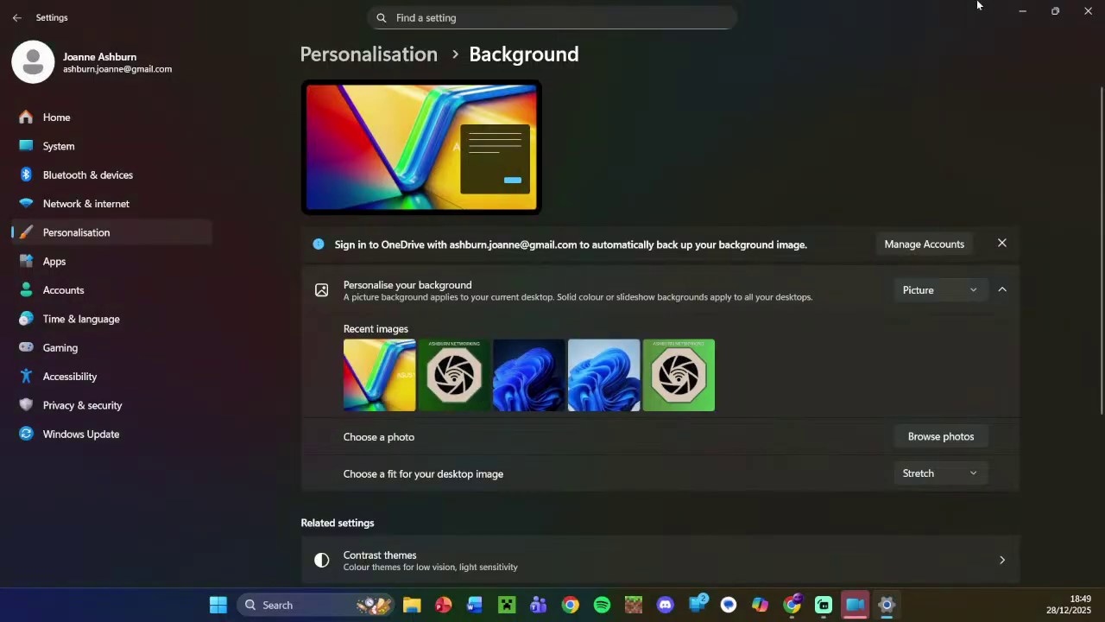
left_click(1022, 11)
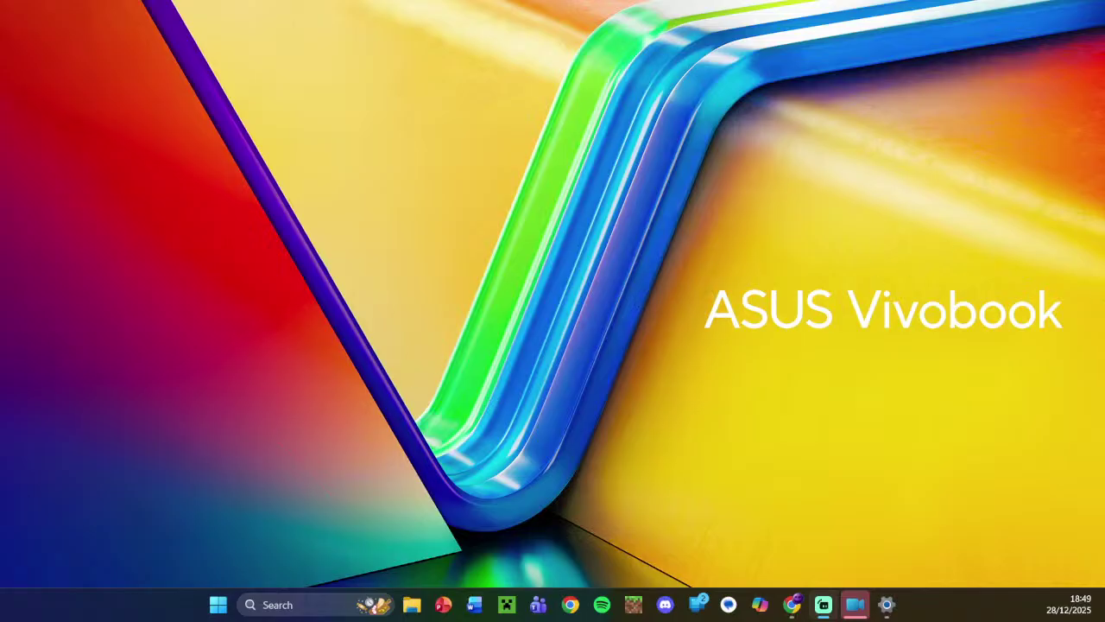
left_click(887, 604)
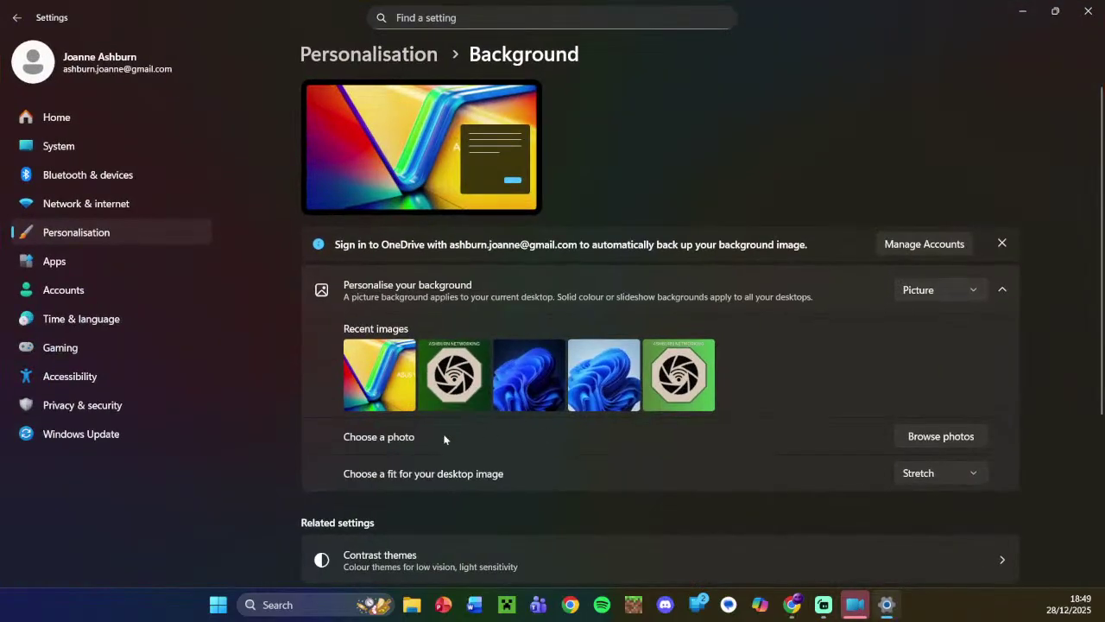
left_click(447, 385)
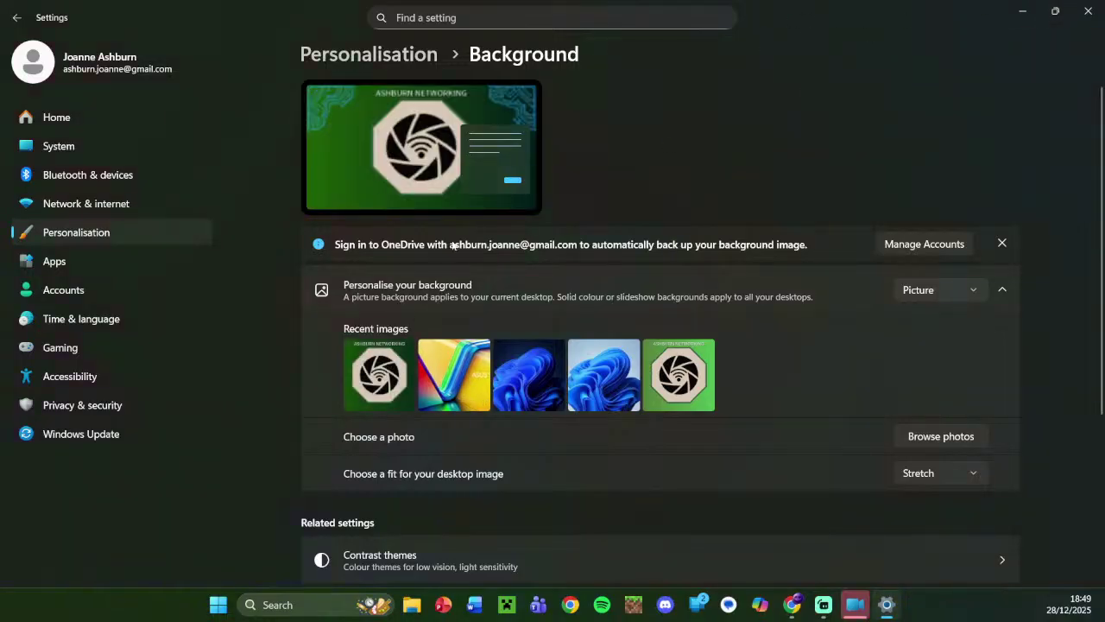
Open the Your accounts page in the Accounts settings to view the accounts used by apps.
left_click(64, 291)
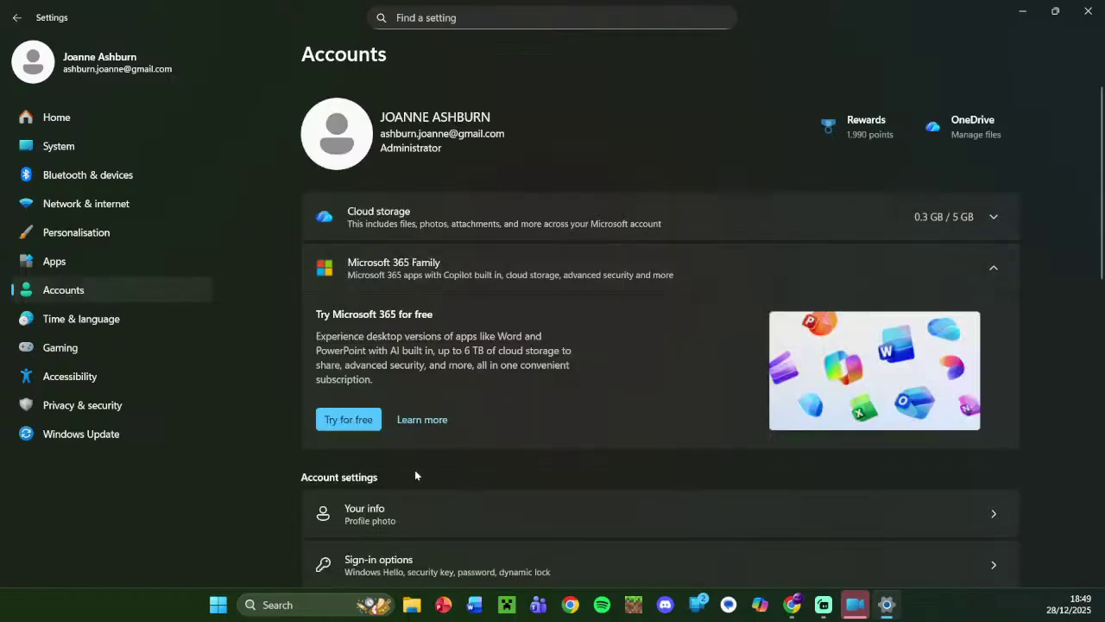
scroll(436, 420, "down", 4)
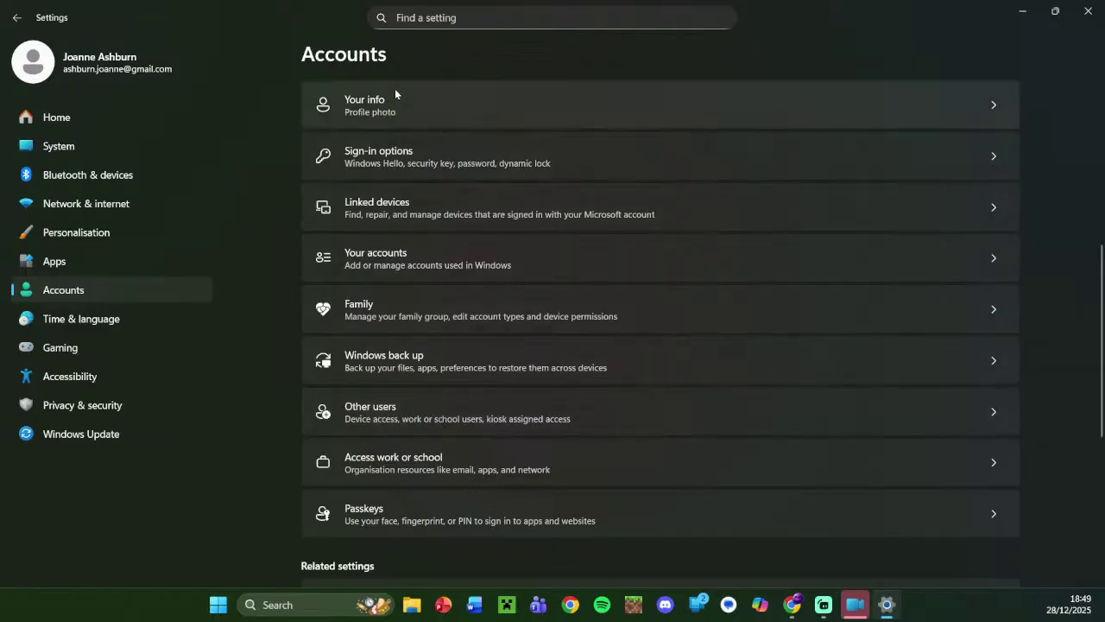
left_click(483, 264)
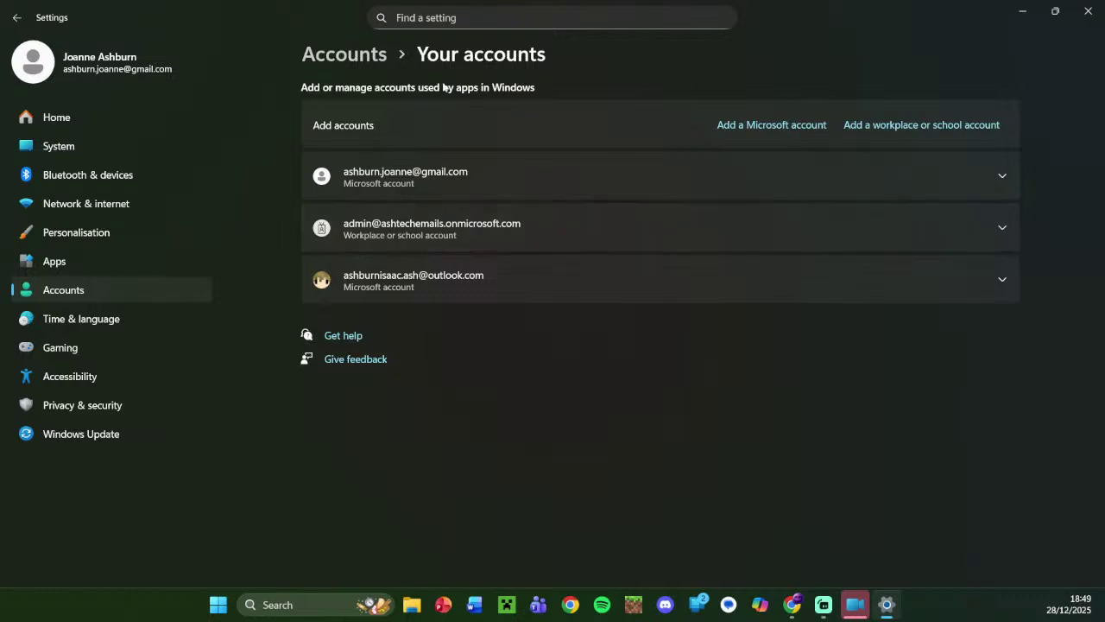
Return to the Settings home page and look through its recommended settings, Bluetooth devices and personalisation sections.
left_click(64, 117)
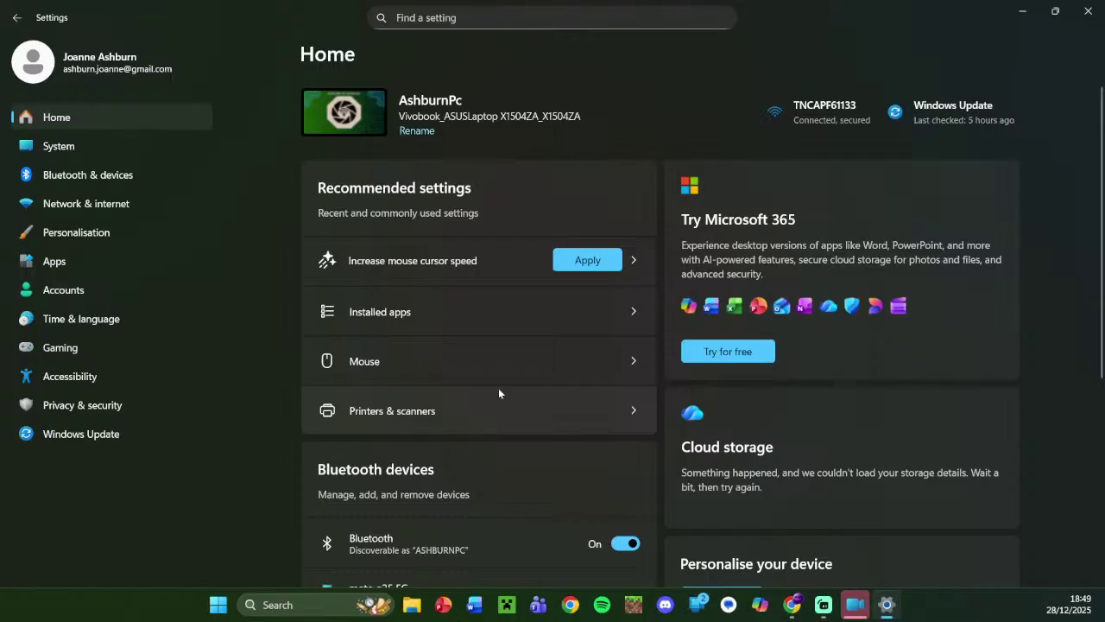
scroll(311, 434, "down", 5)
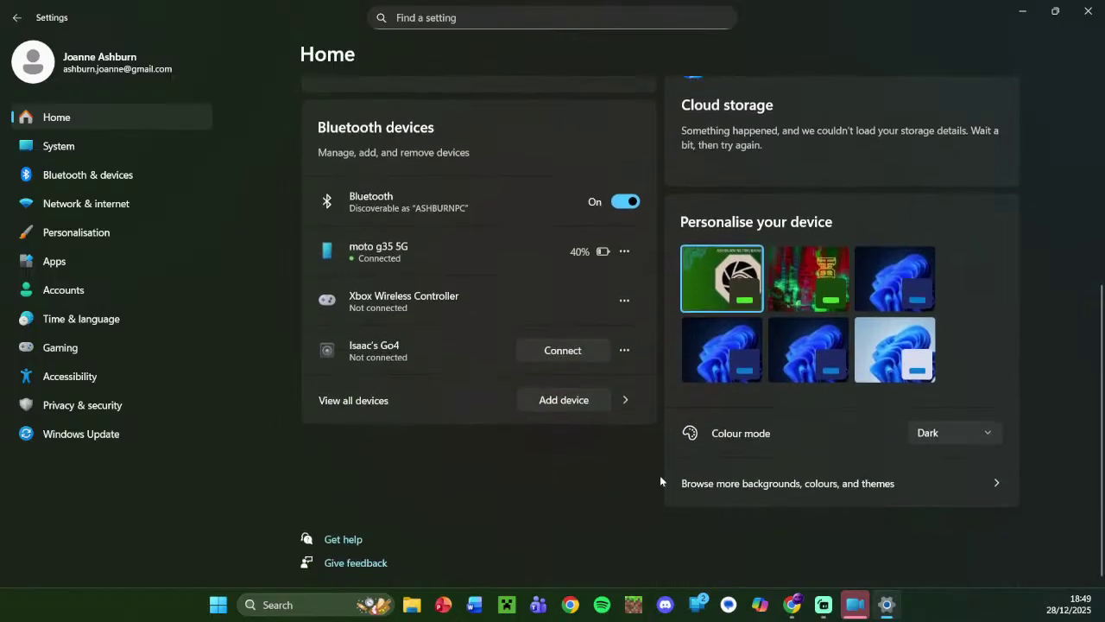
scroll(293, 384, "up", 5)
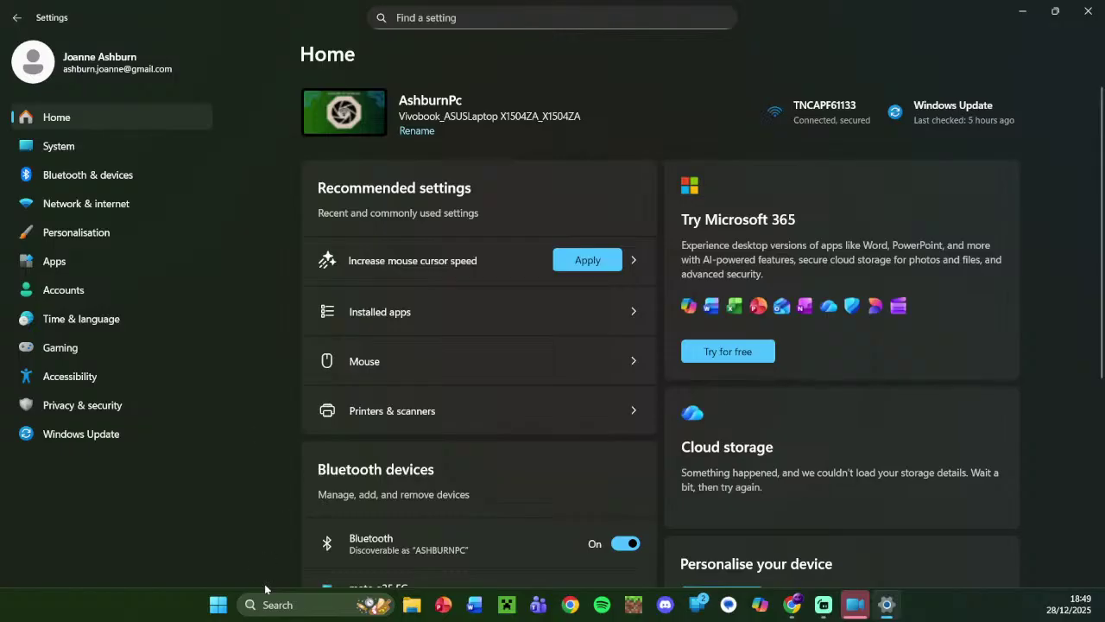
Look through both pages of pinned apps in the Start menu and return to Settings.
left_click(218, 604)
scroll(453, 383, "down", 1)
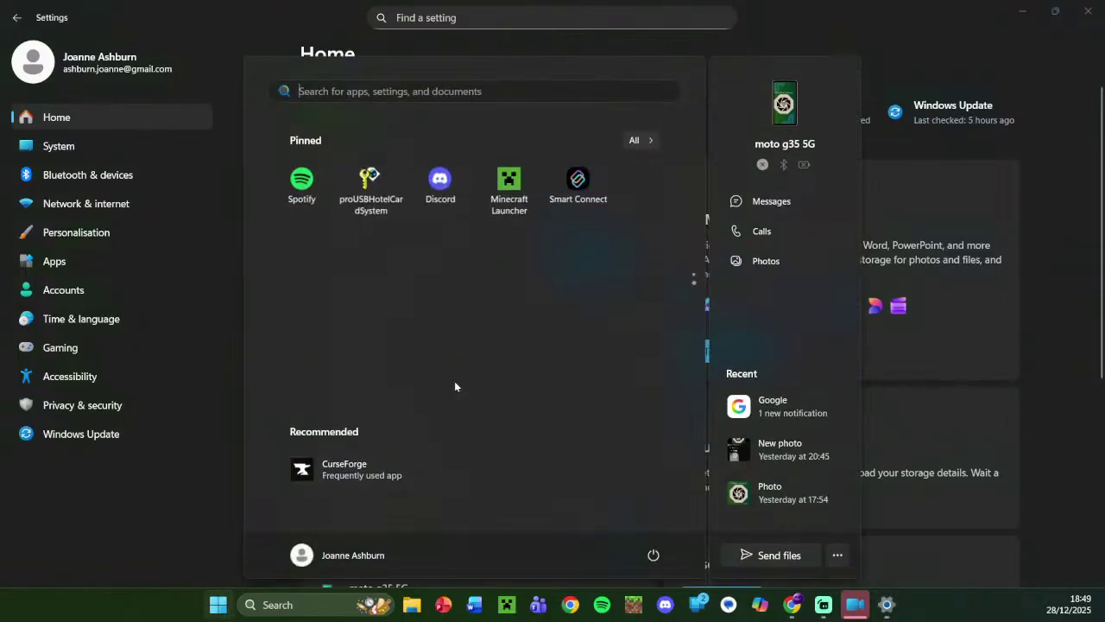
scroll(346, 234, "up", 1)
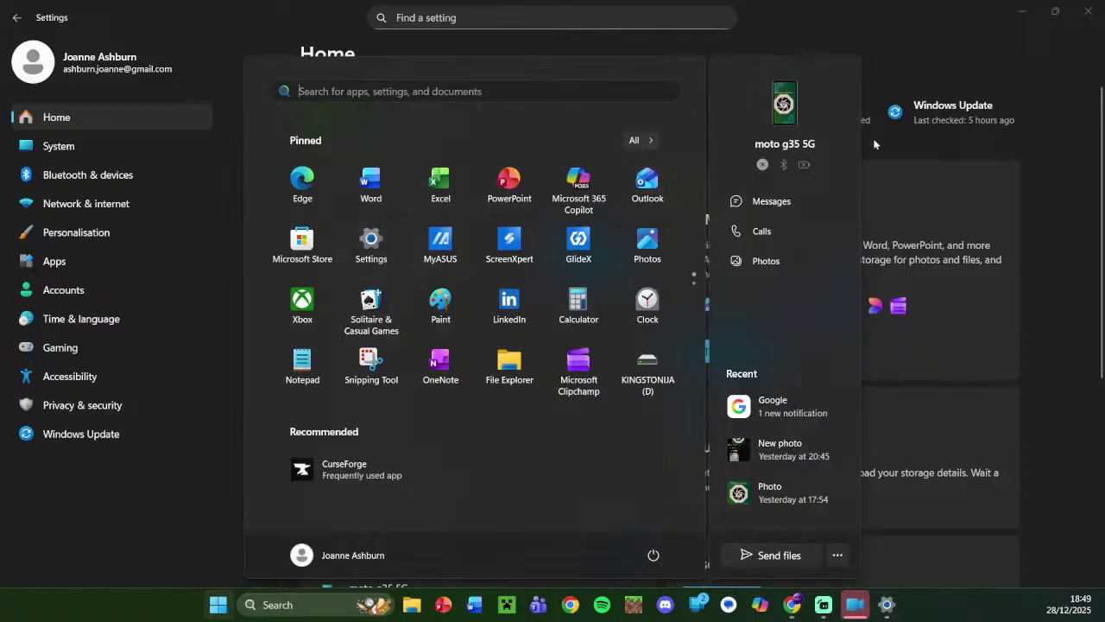
left_click(999, 148)
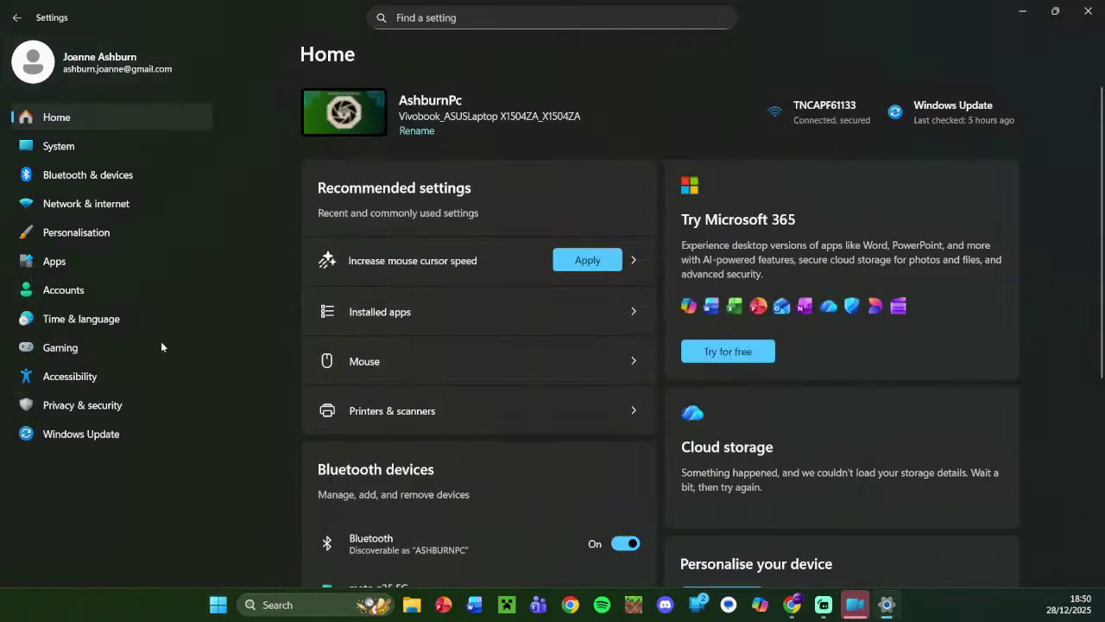
Search the settings for "mous", open Mouse settings, and look through the available options.
left_click(414, 17)
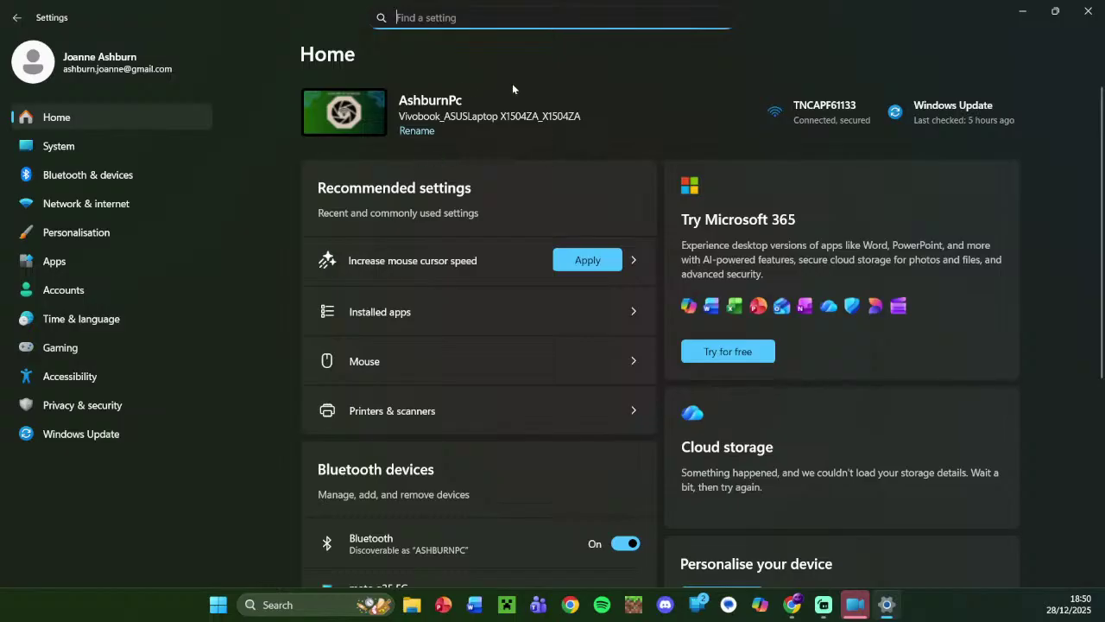
type("mous")
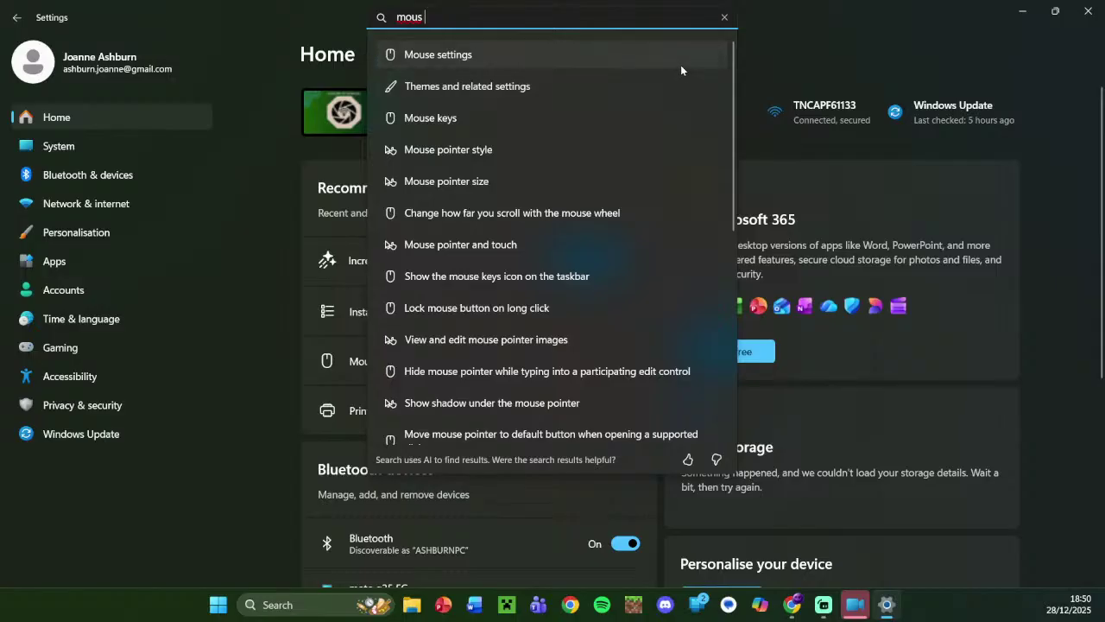
left_click(680, 65)
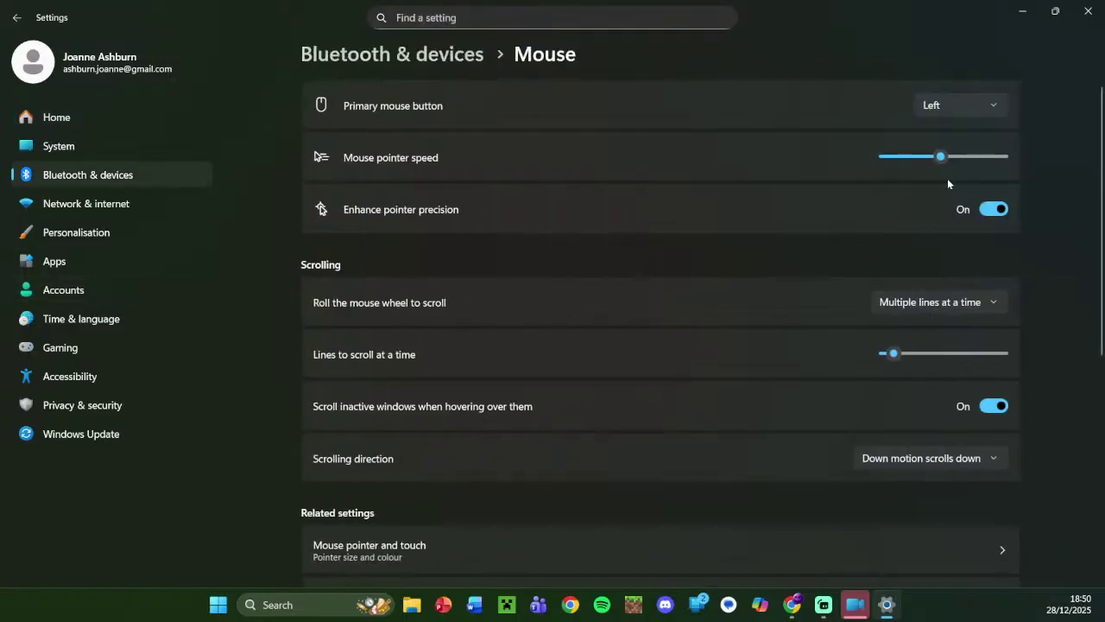
scroll(871, 264, "down", 4)
scroll(871, 265, "up", 4)
scroll(895, 431, "down", 5)
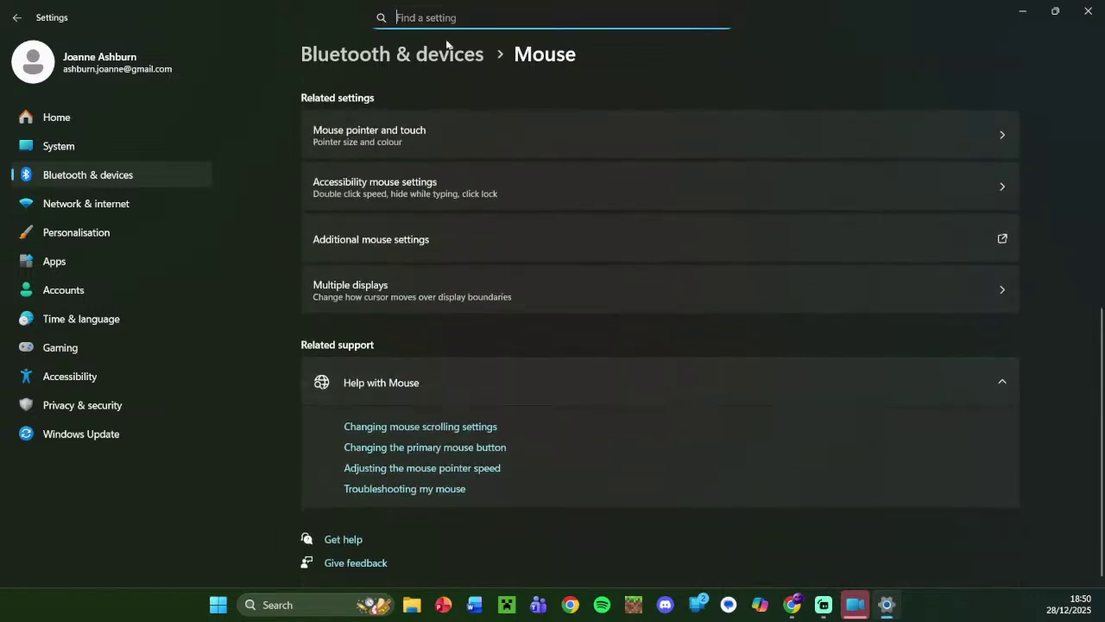
Reopen the Mouse page from Bluetooth & devices and switch Enhance pointer precision off and on again.
left_click(412, 64)
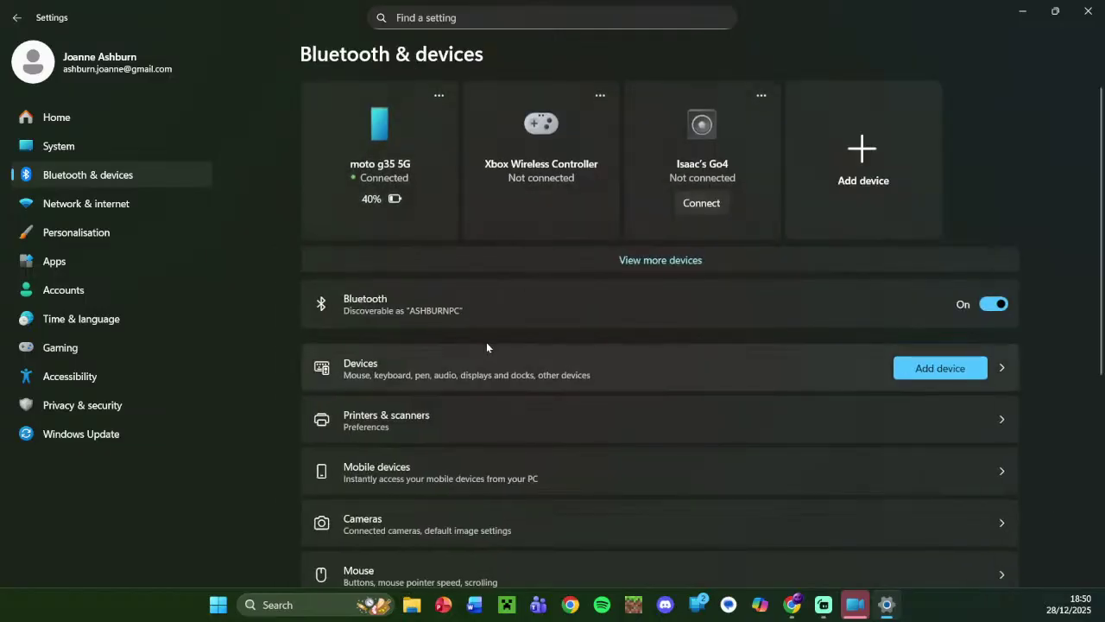
left_click(434, 563)
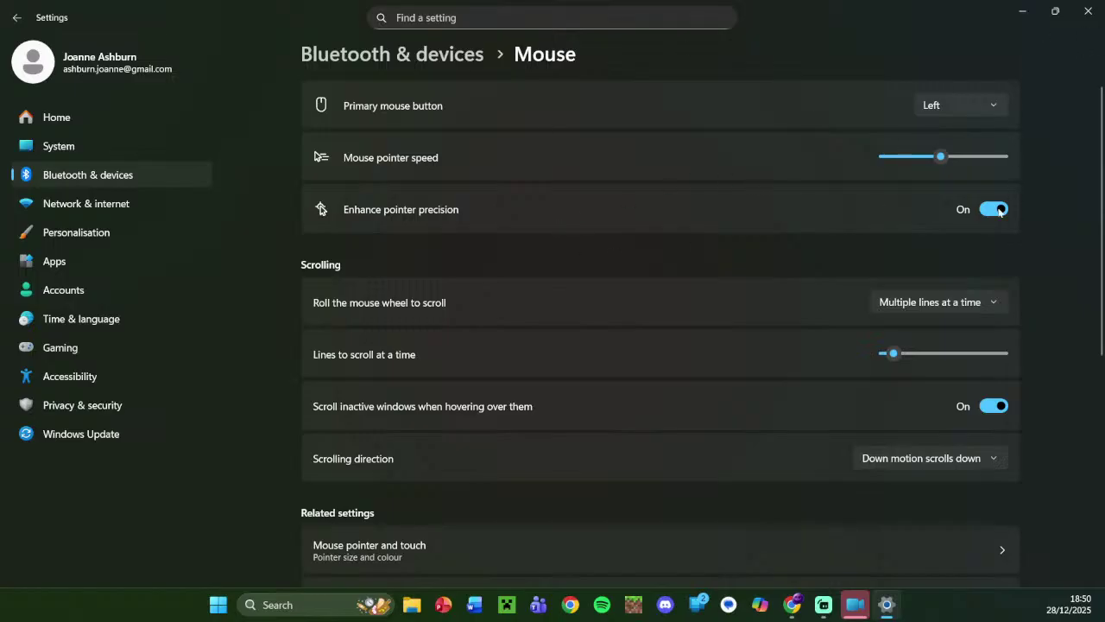
left_click(993, 209)
left_click(997, 212)
Set the mouse pointer style to Custom in the Mouse pointer and touch settings.
scroll(842, 468, "down", 5)
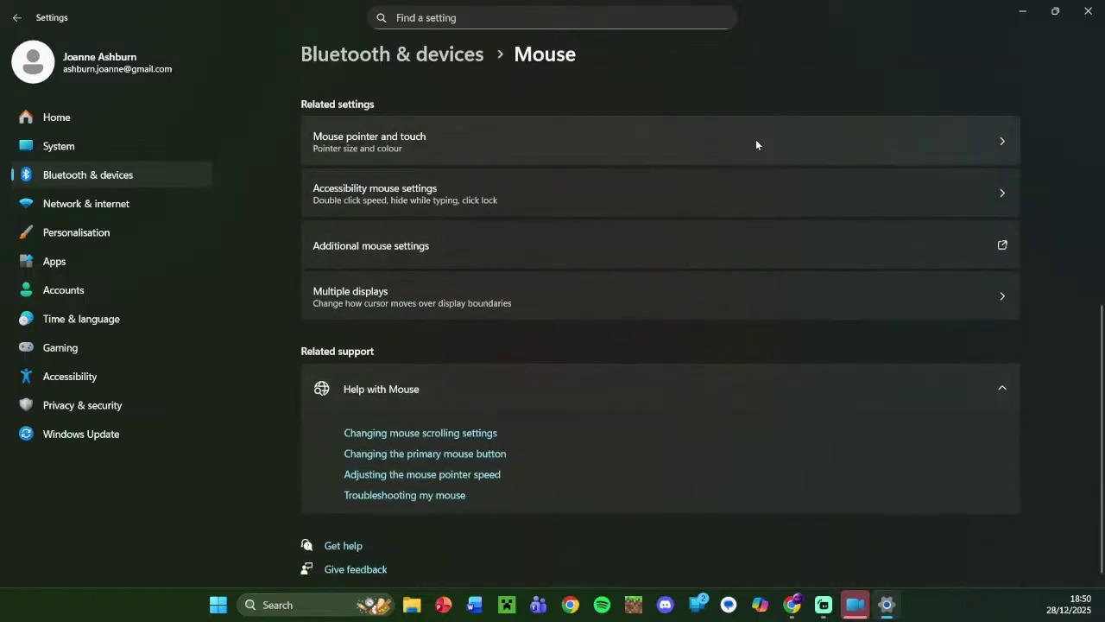
left_click(756, 145)
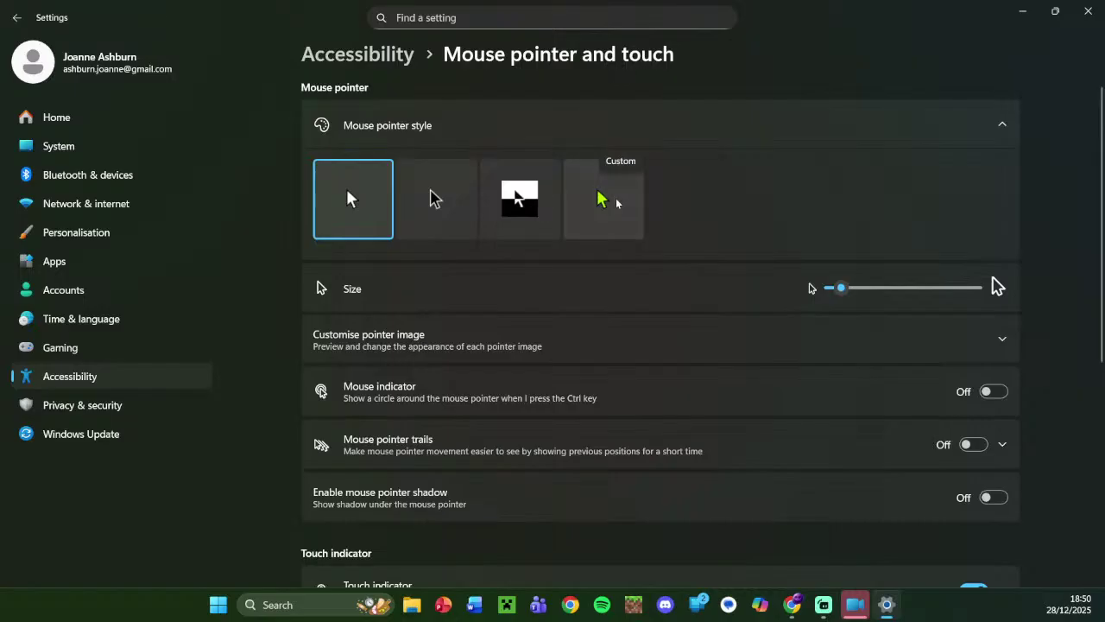
left_click(617, 203)
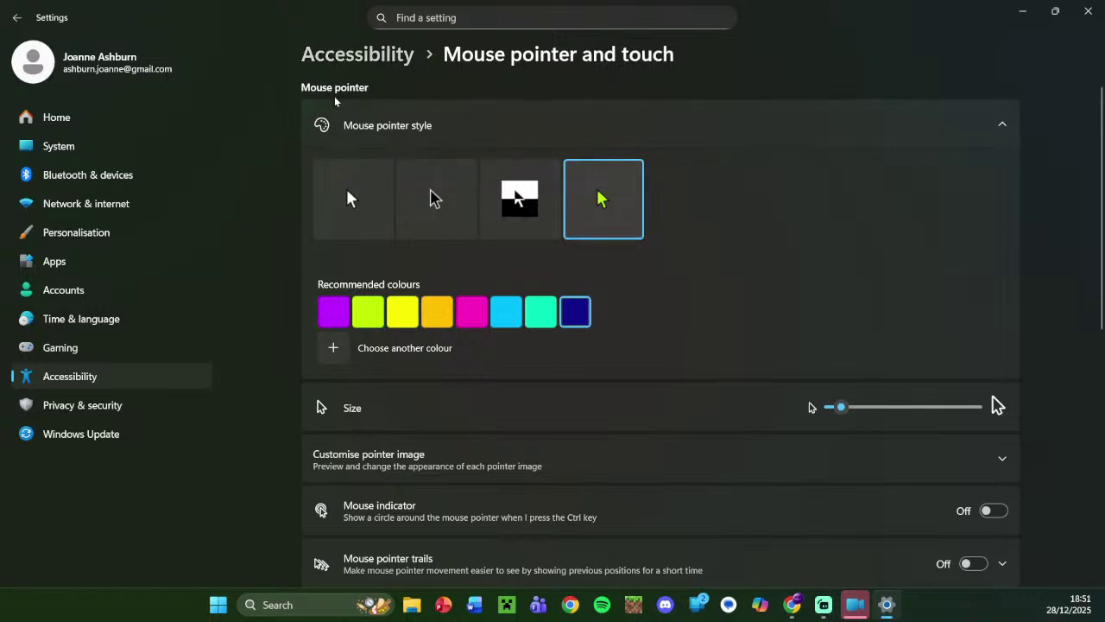
Go back to the main Accessibility page, check the custom pointer against the desktop, and return to Settings.
left_click(372, 55)
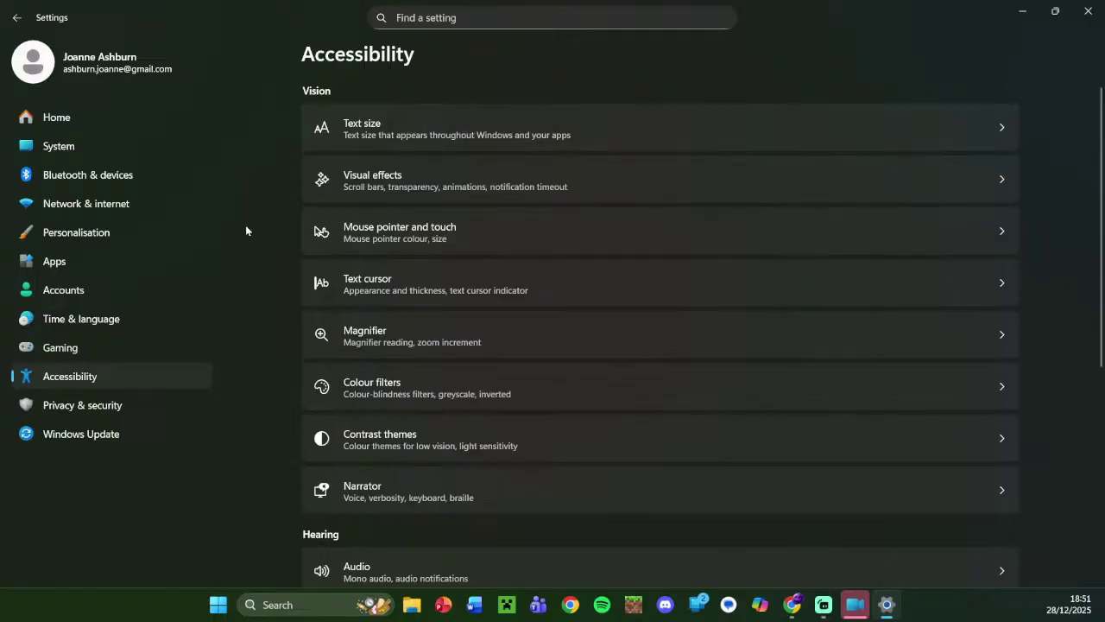
left_click(1023, 10)
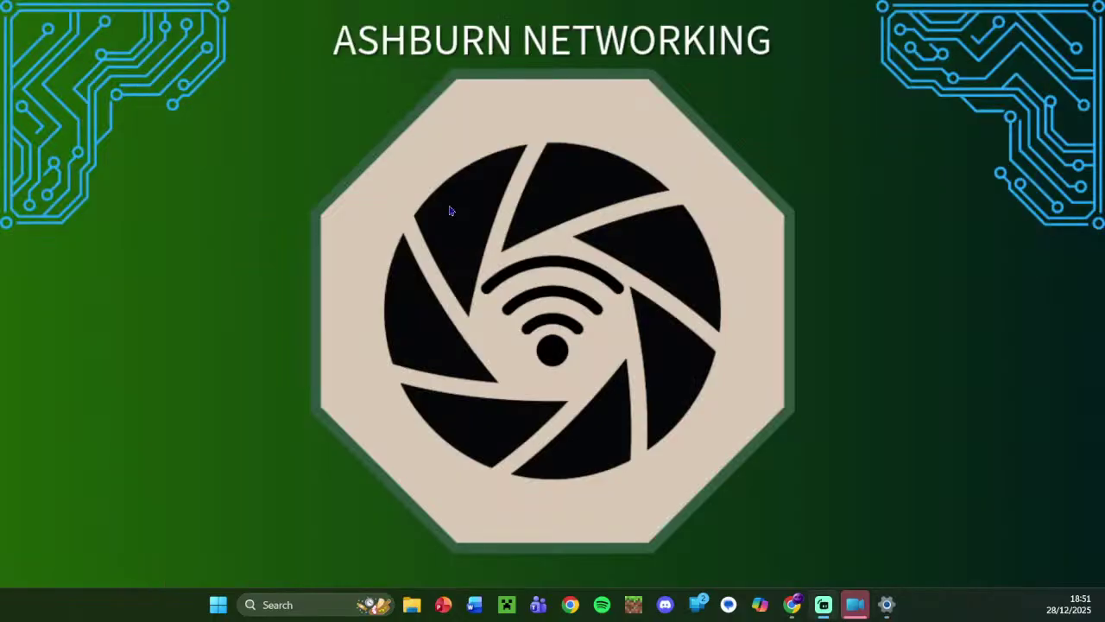
left_click(886, 604)
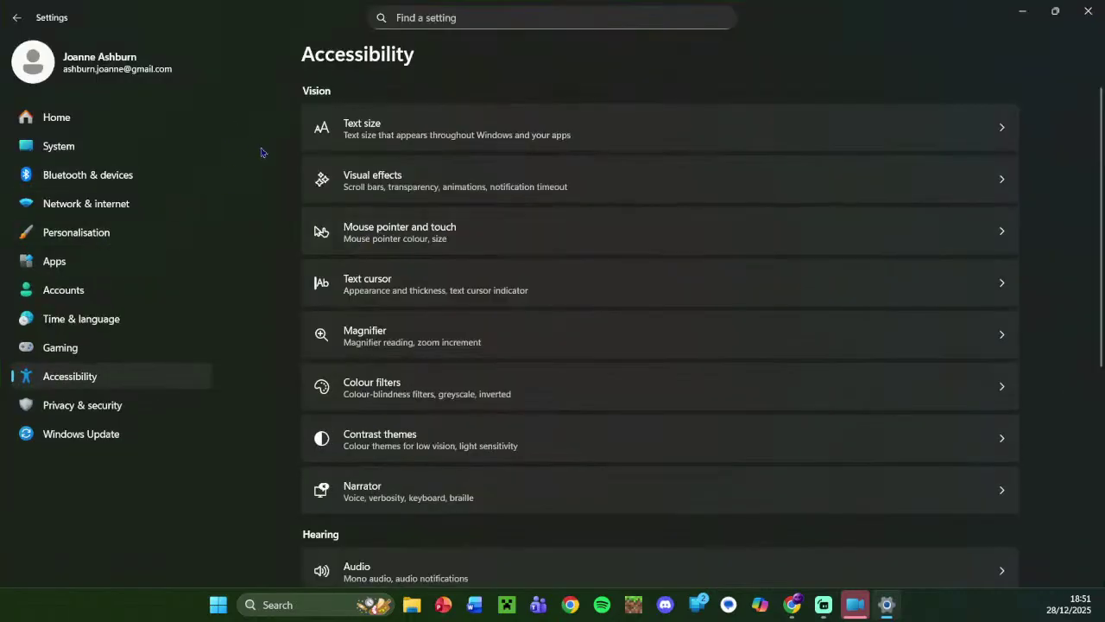
Try out moving, resizing and minimising the Settings window, and close it.
left_click_drag(828, 21, 888, 129)
left_click(972, 111)
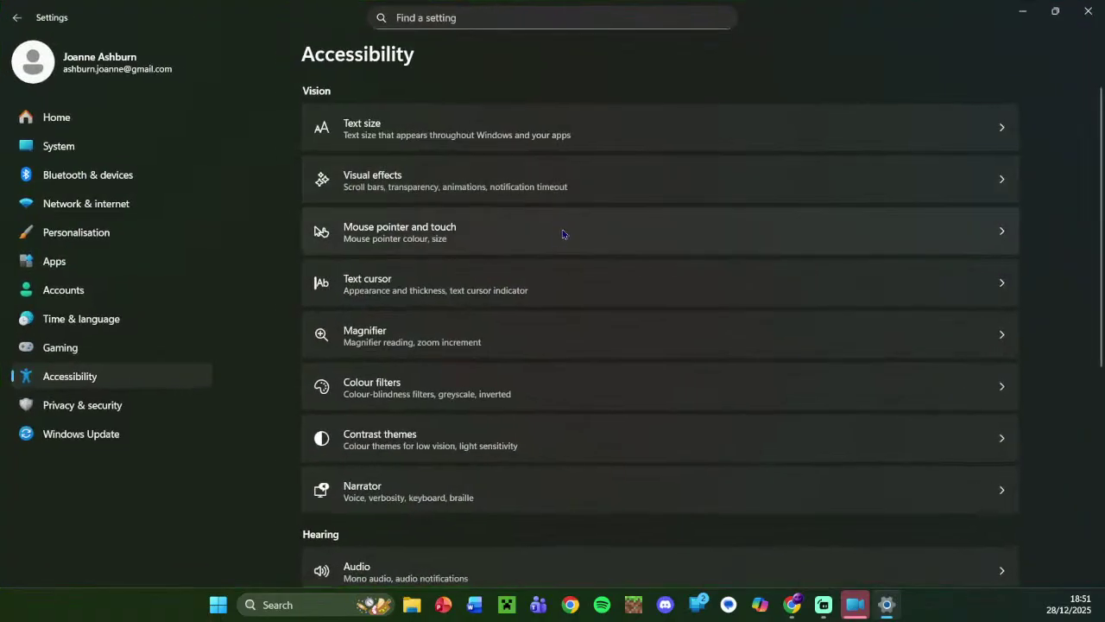
left_click(1055, 11)
left_click(967, 43)
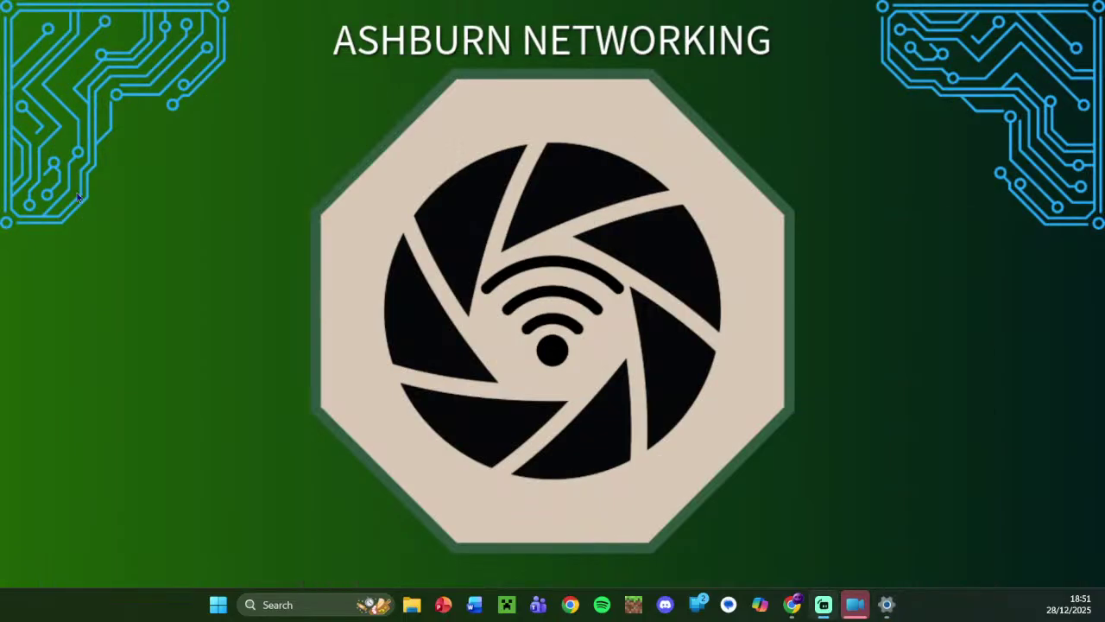
left_click(887, 603)
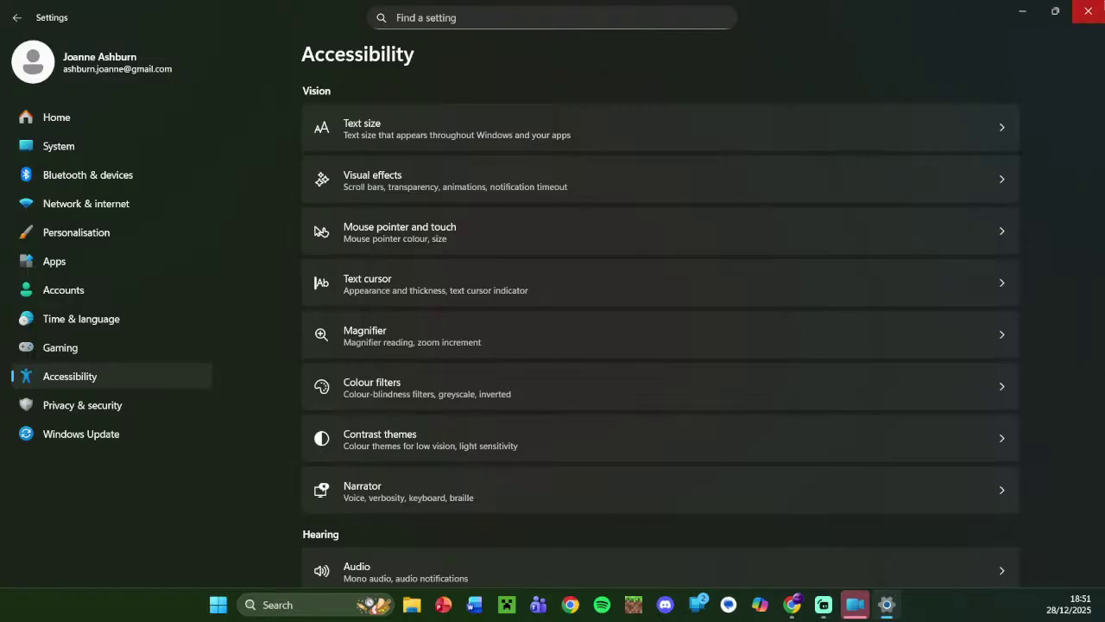
left_click(1087, 10)
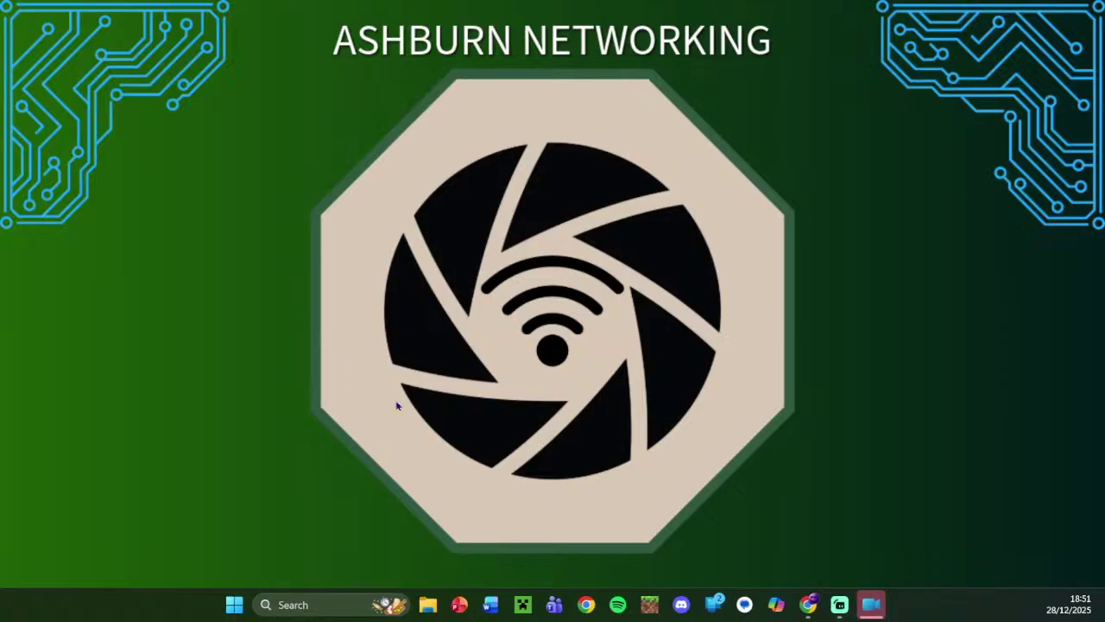
Open the Start menu from the desktop and look through its pages of pinned apps.
left_click(235, 604)
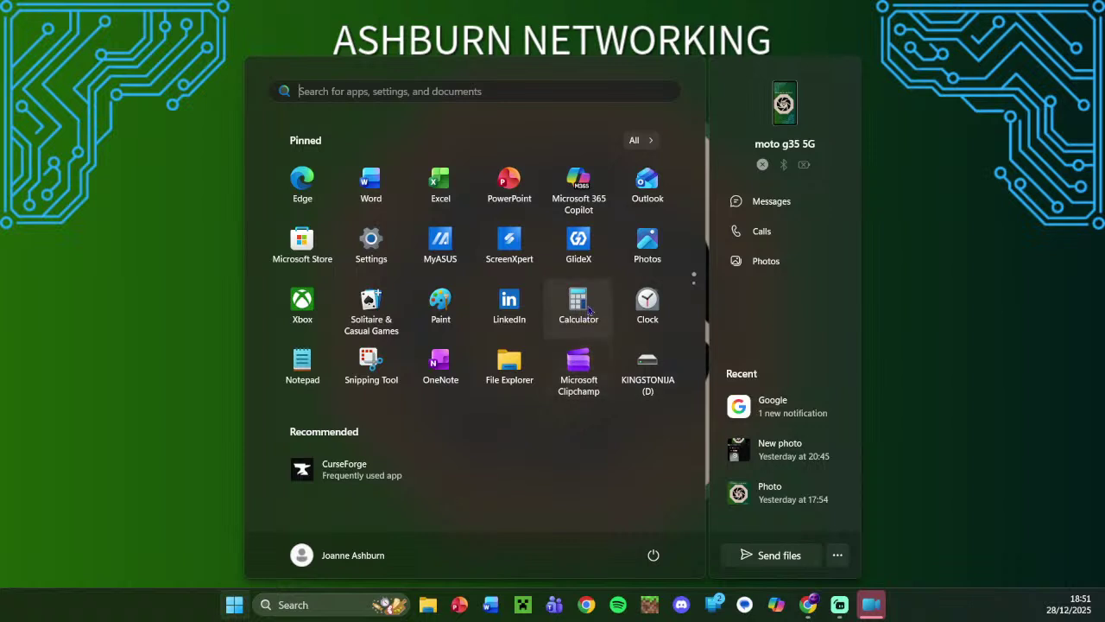
scroll(591, 320, "down", 1)
scroll(590, 311, "up", 1)
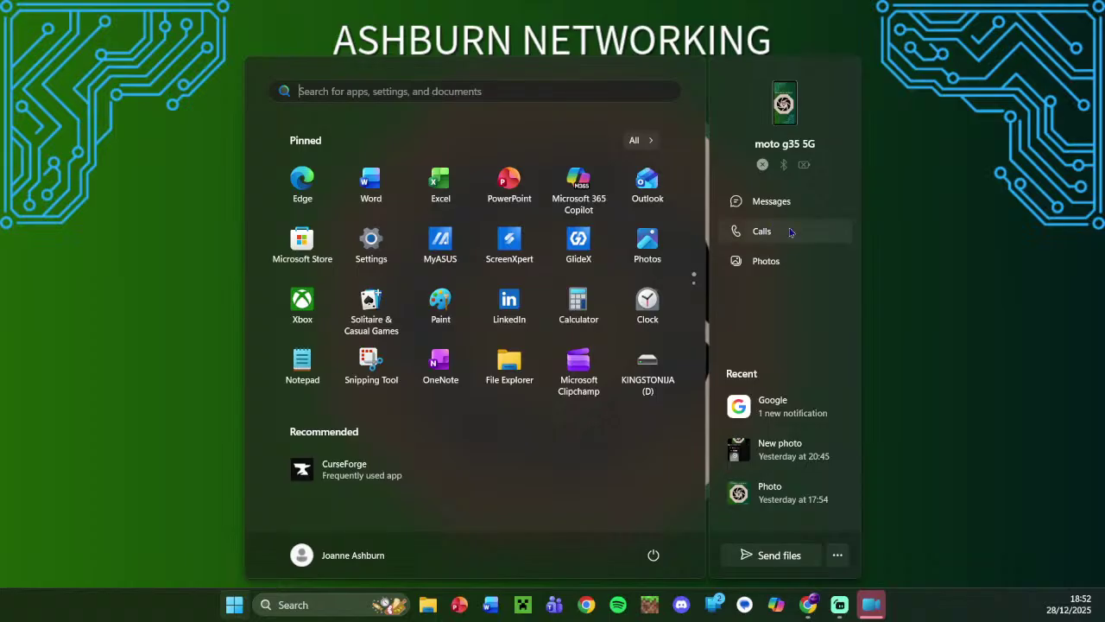
Close the Start menu, reopen it to look over the pinned apps and the linked phone's panel, and close it.
left_click(954, 158)
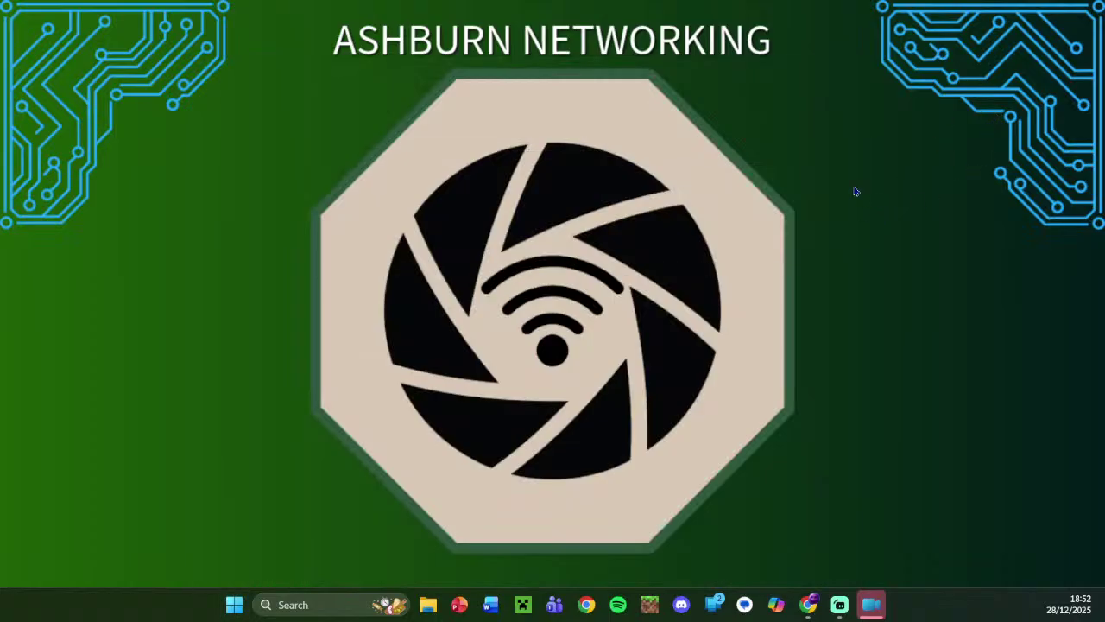
left_click(234, 604)
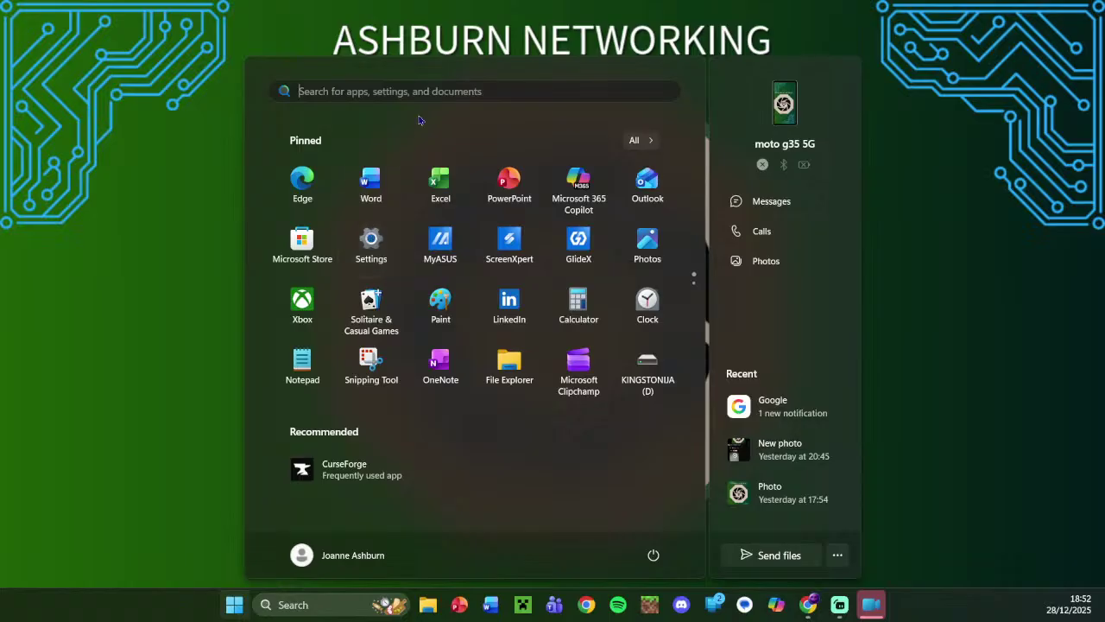
left_click(874, 506)
left_click(805, 608)
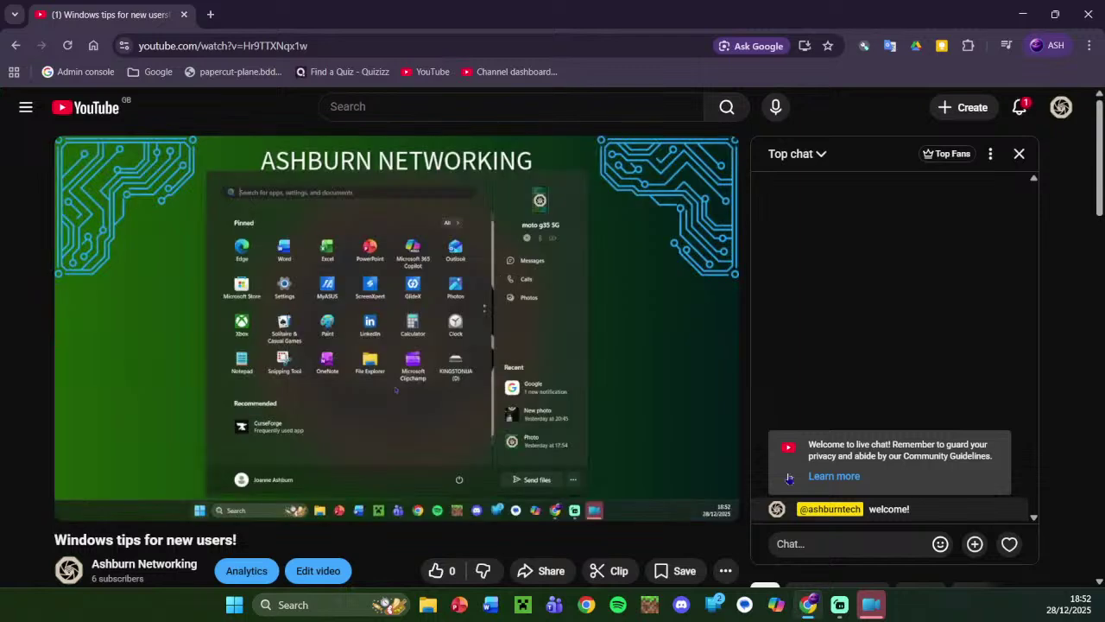
left_click(211, 14)
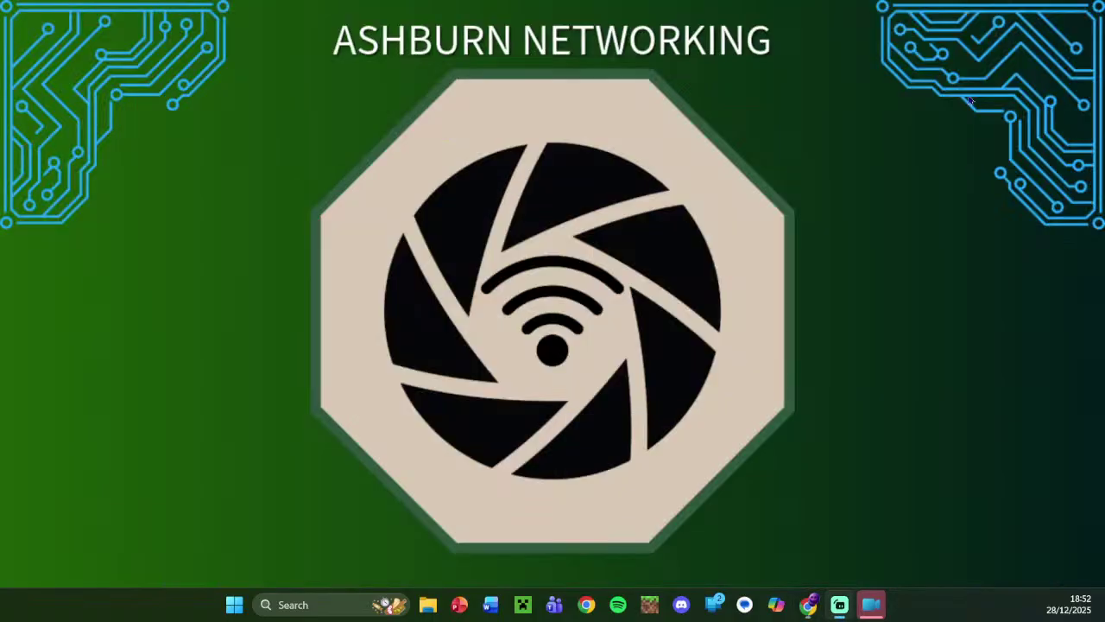
left_click(1022, 14)
Open a new Chrome window at full size, search for "google play" and go to the Google Play website.
left_click(591, 607)
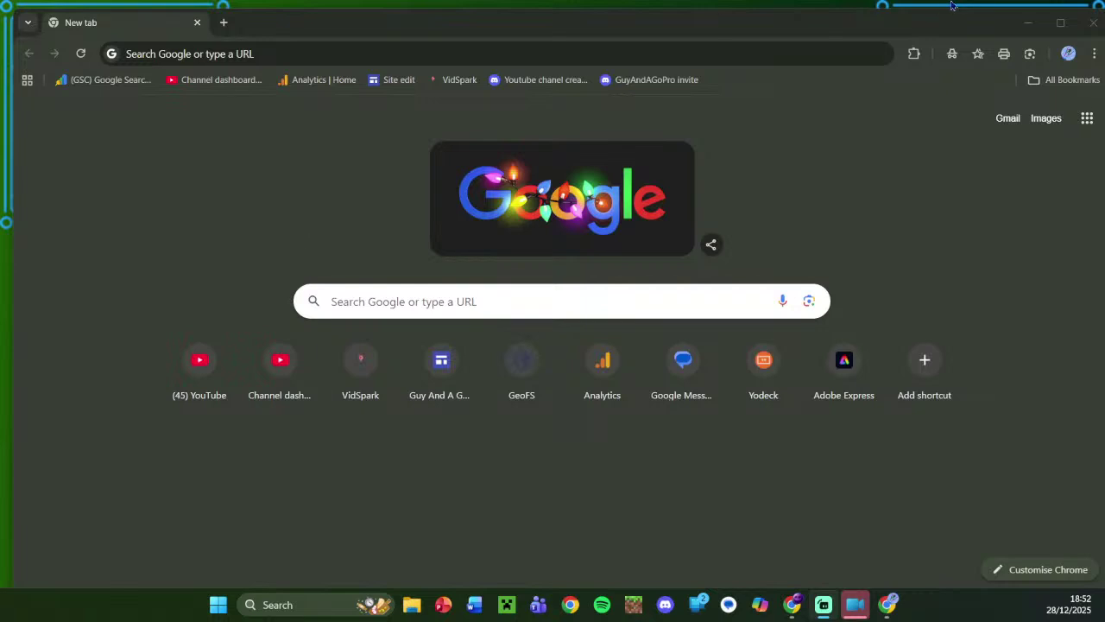
left_click(1062, 23)
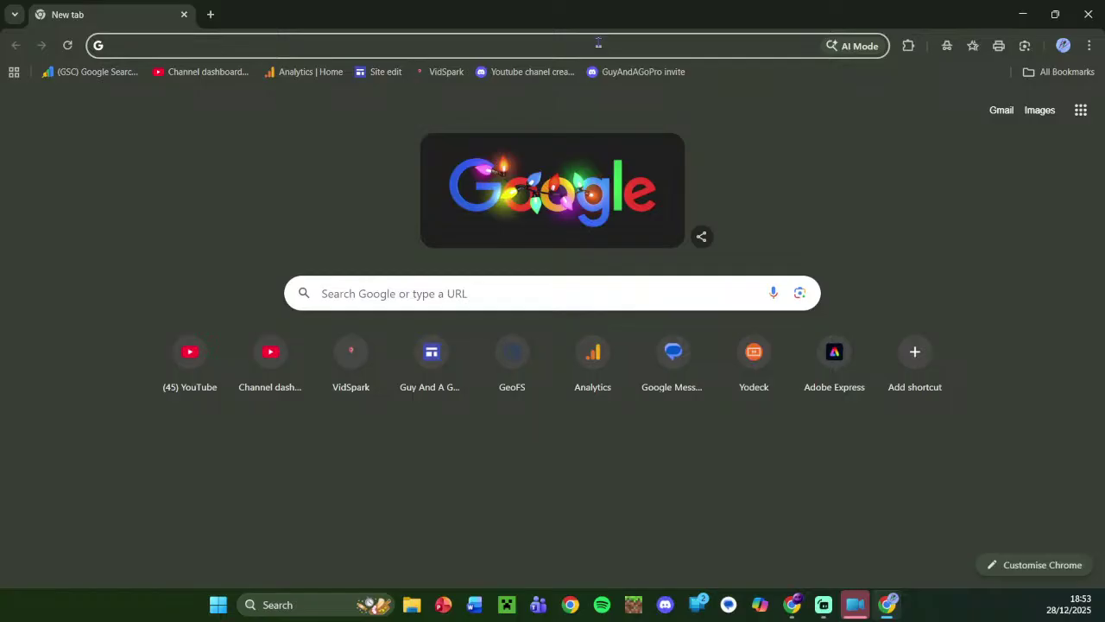
type("g")
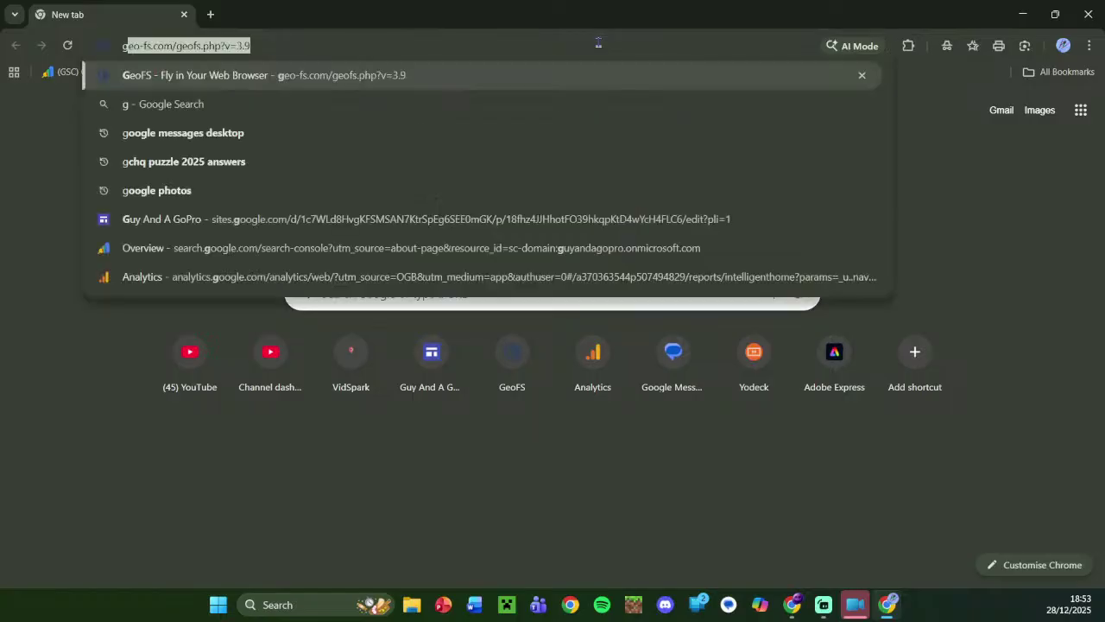
type("oogle play")
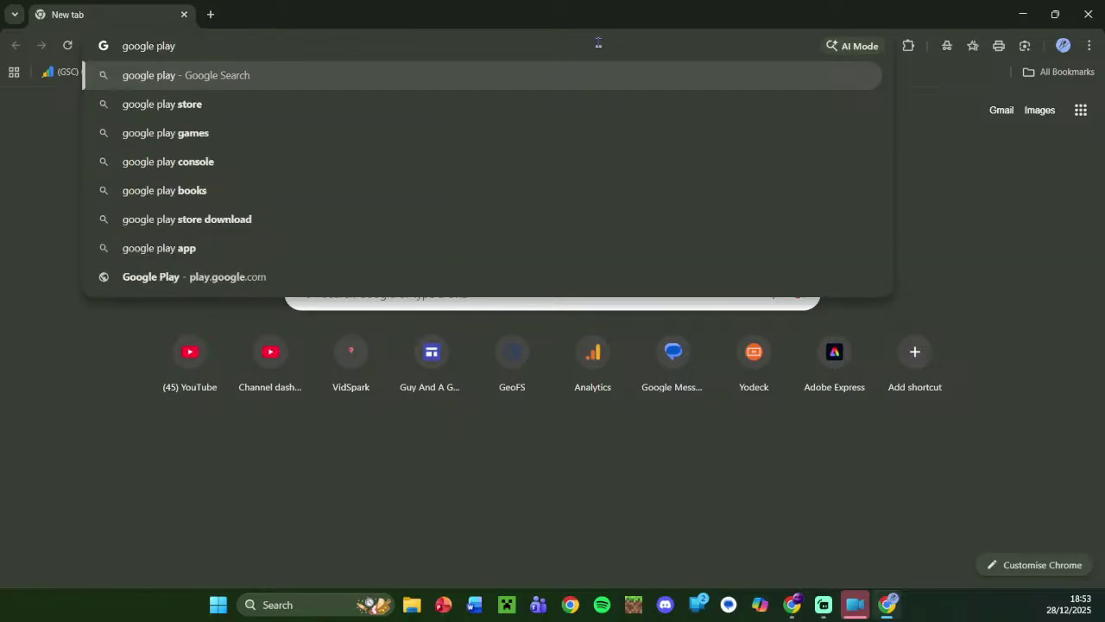
key("Return")
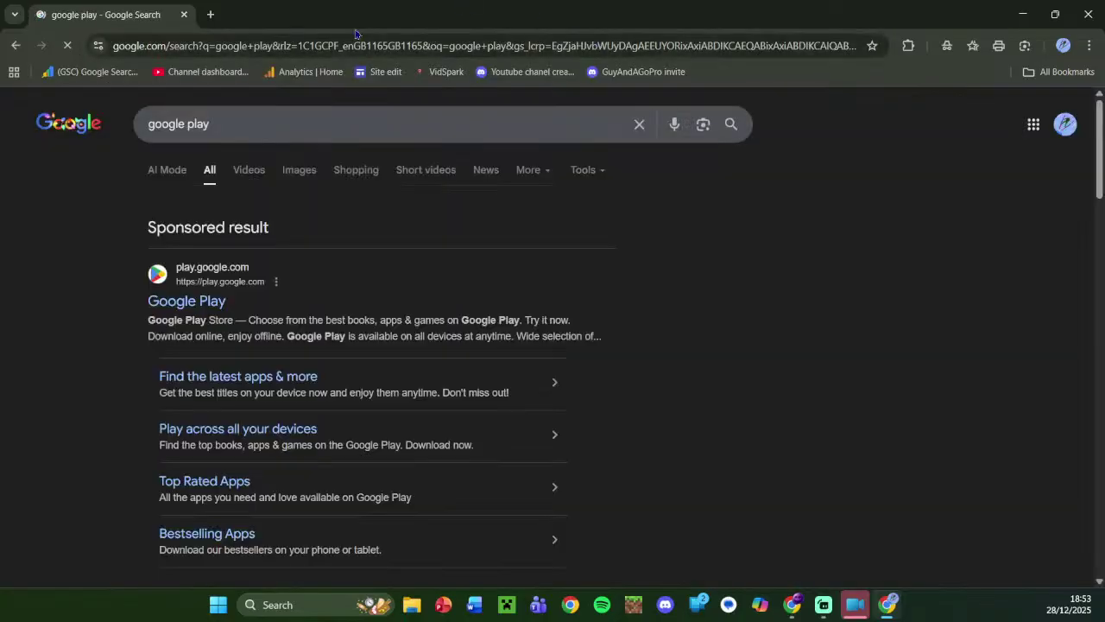
left_click(204, 302)
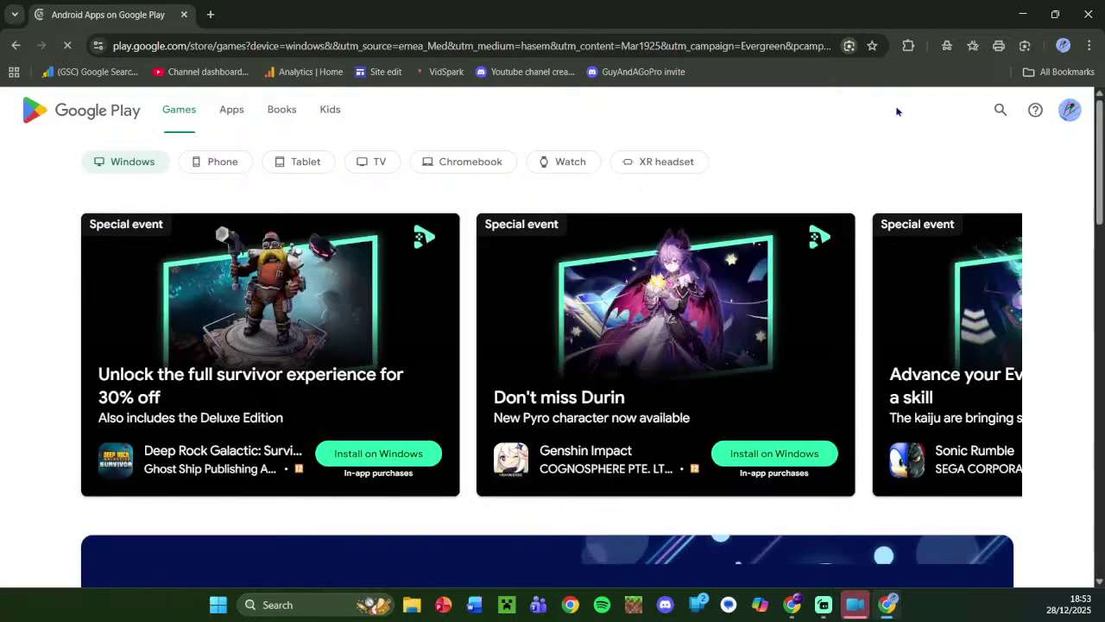
Search the Google Play store for "phone link".
left_click(997, 112)
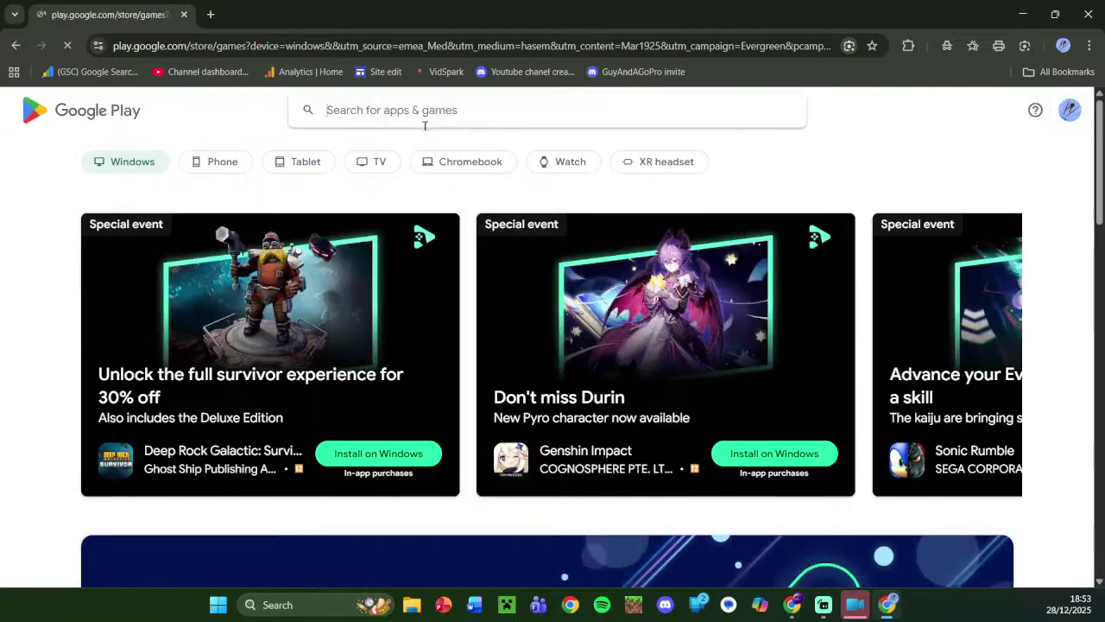
type("phone link")
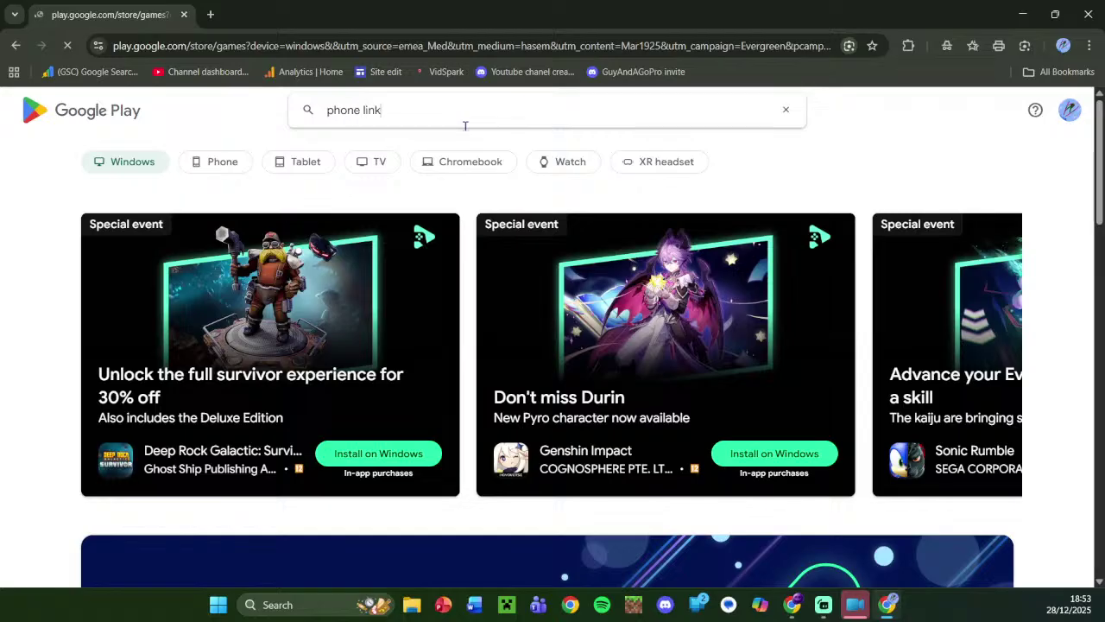
key("Return")
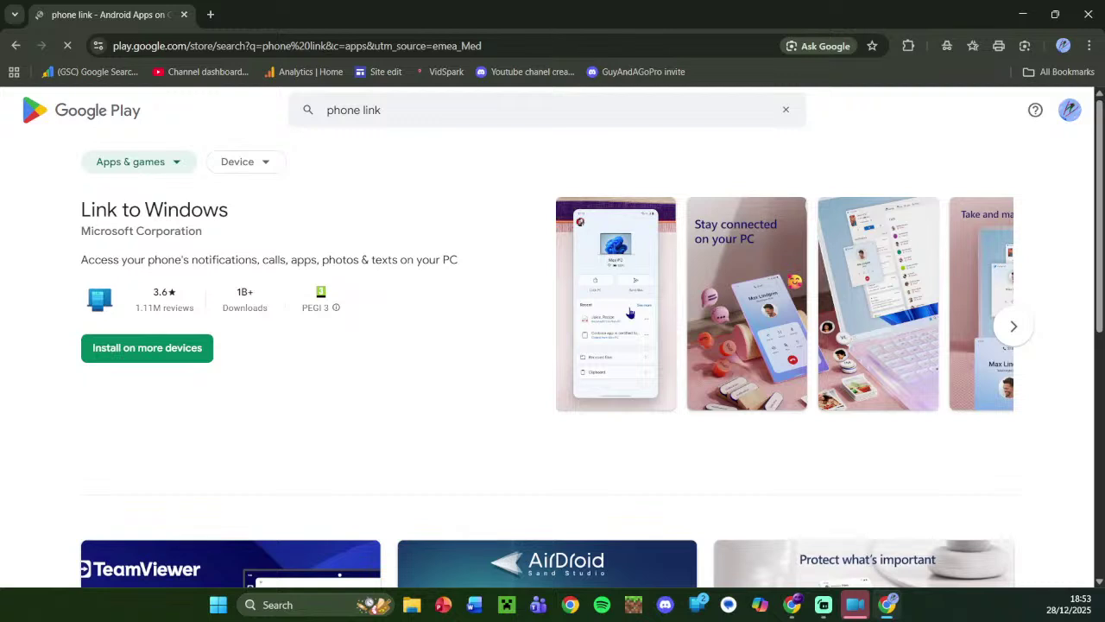
View the first Link to Windows preview image enlarged, return to the search results and close the browser window.
left_click(640, 277)
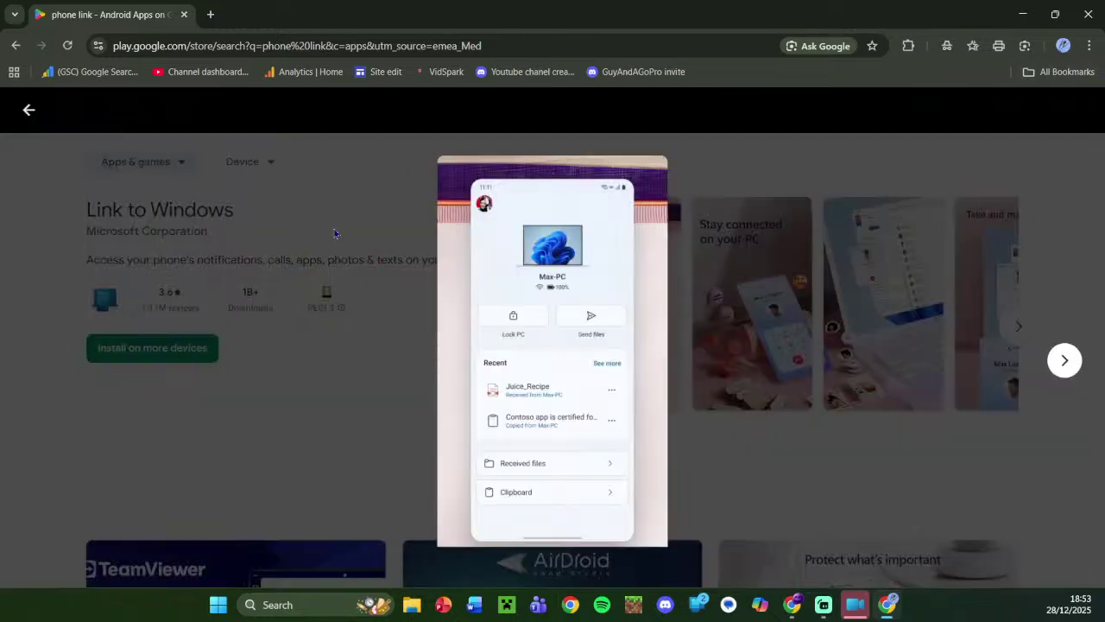
left_click(33, 110)
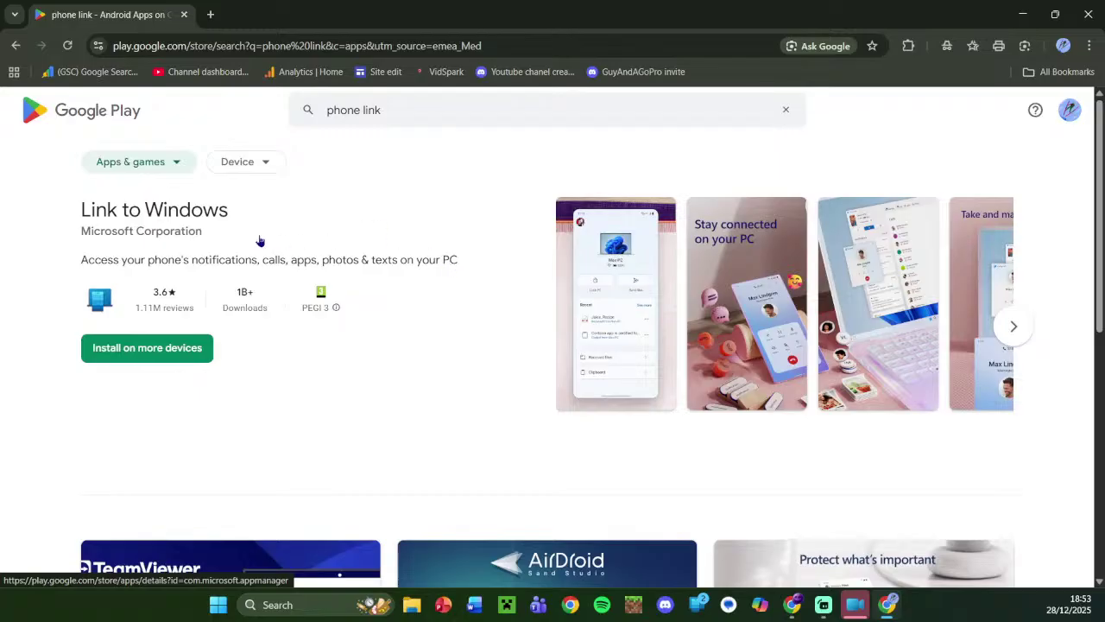
left_click(1087, 13)
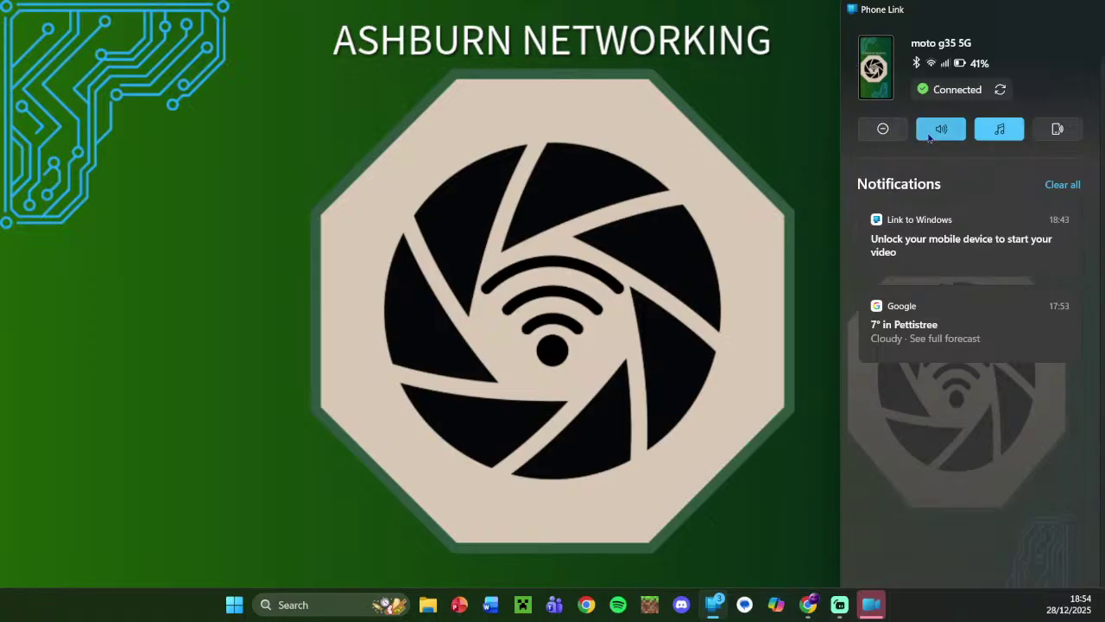
Play the locating sound on the connected moto g35 5G from Phone Link, and dismiss the Phone Link window.
left_click(1055, 129)
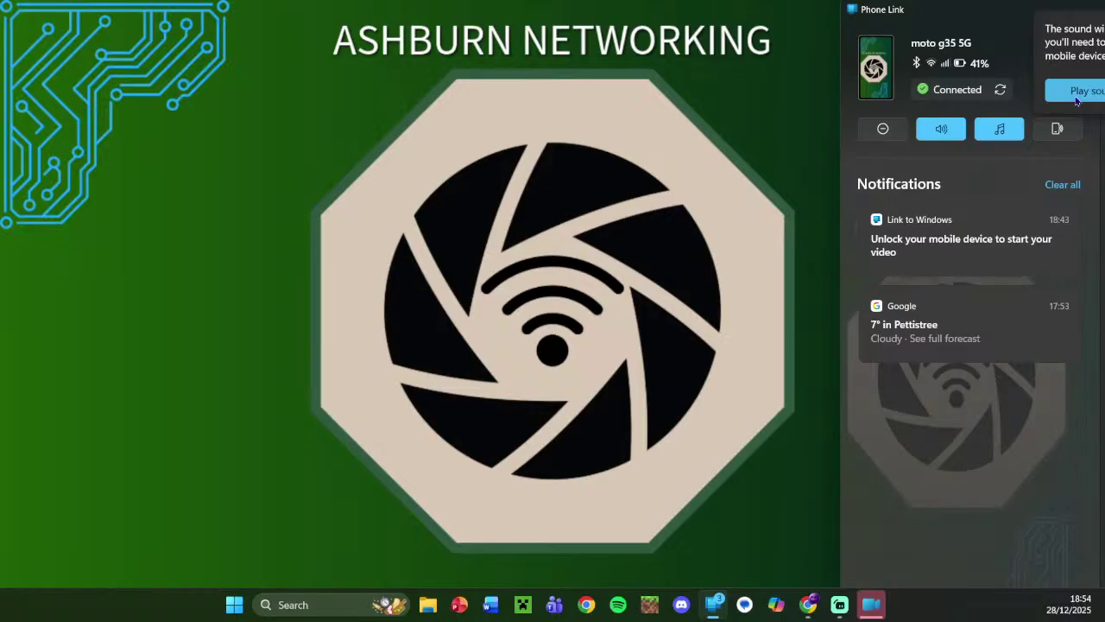
left_click(1077, 91)
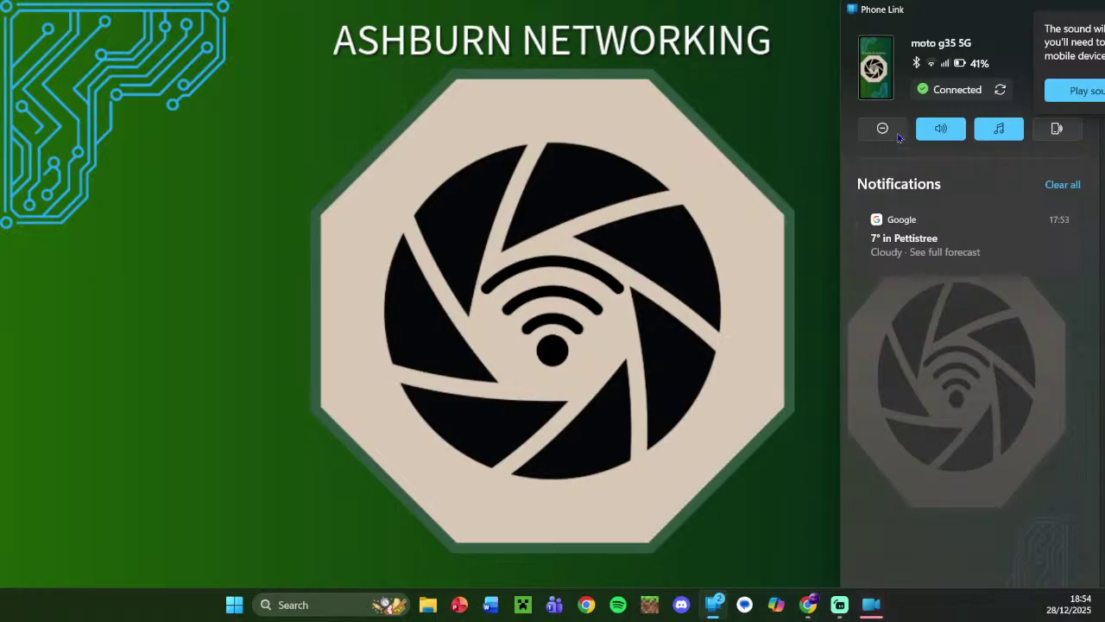
left_click_drag(965, 23, 1104, 28)
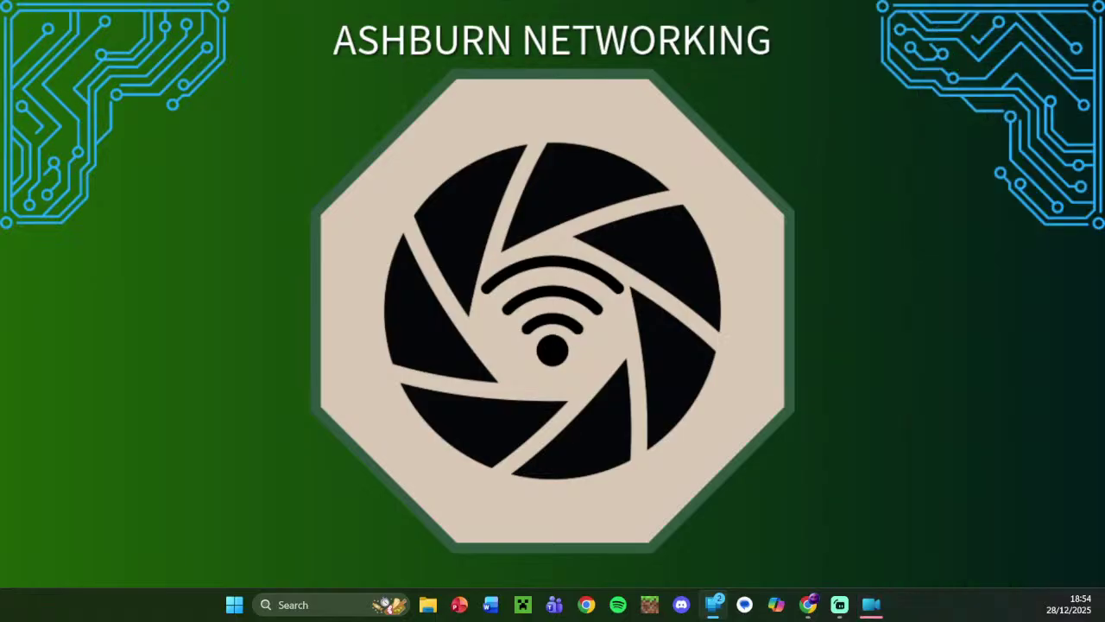